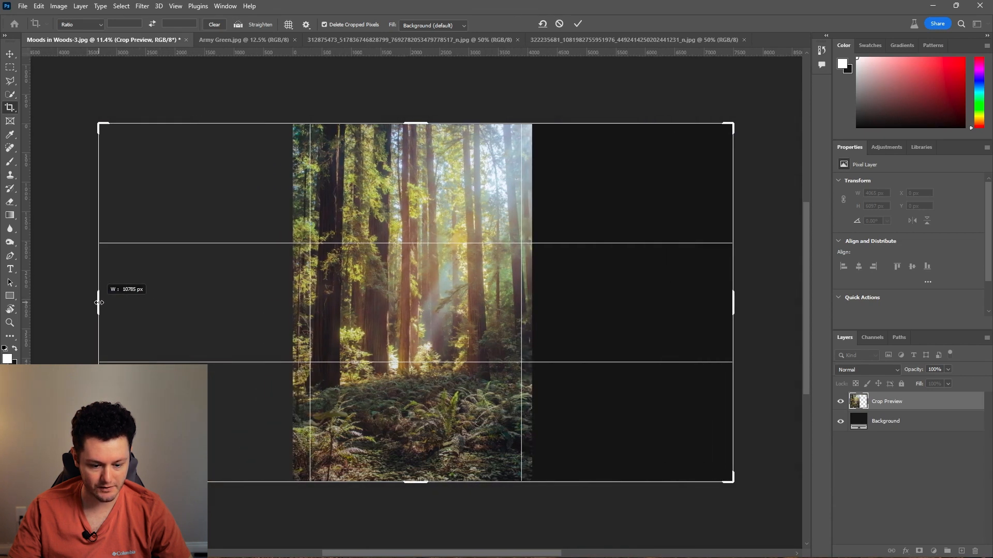
Apply the widened crop and use Generative Fill with a blank prompt on the empty canvas to the right of the forest photo.
click(577, 23)
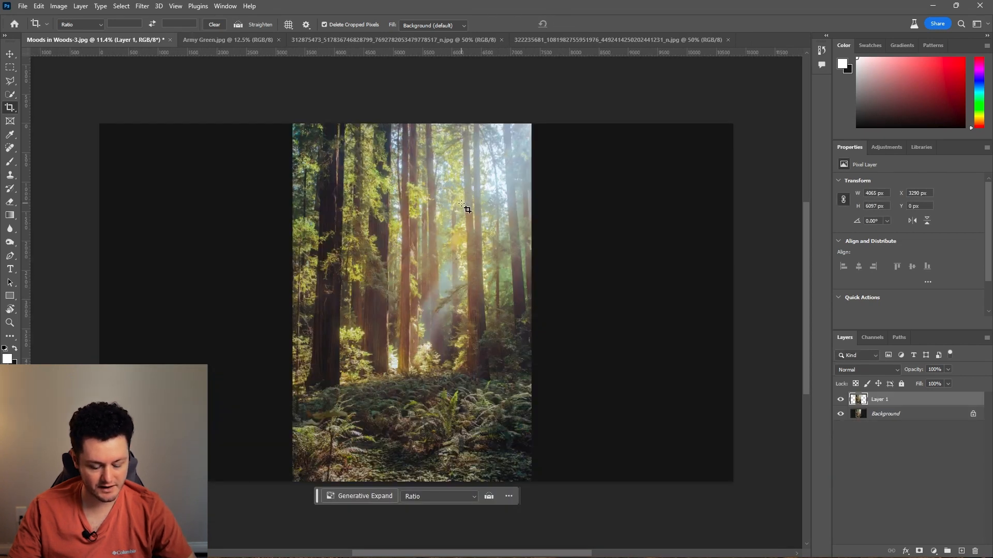
key(m)
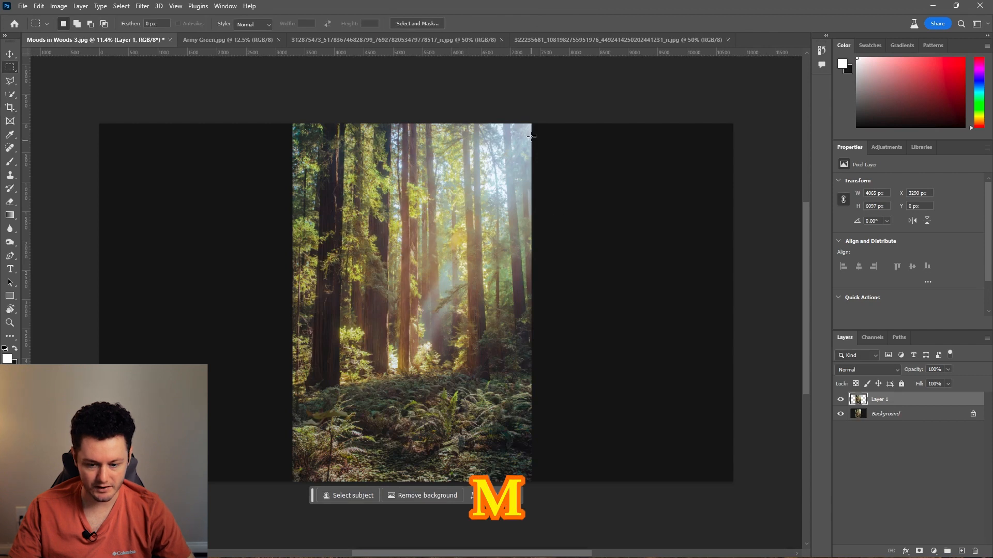
drag(528, 124, 728, 475)
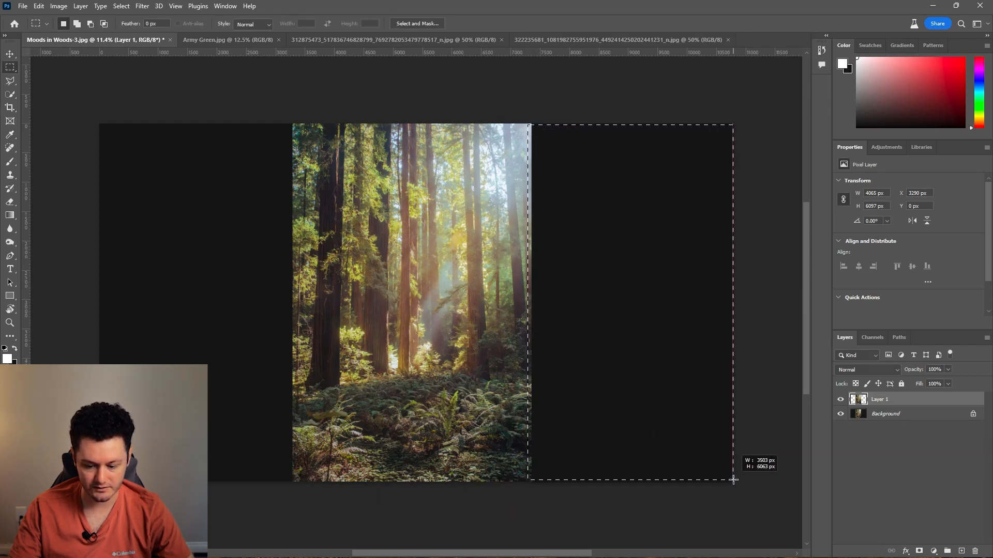
click(318, 293)
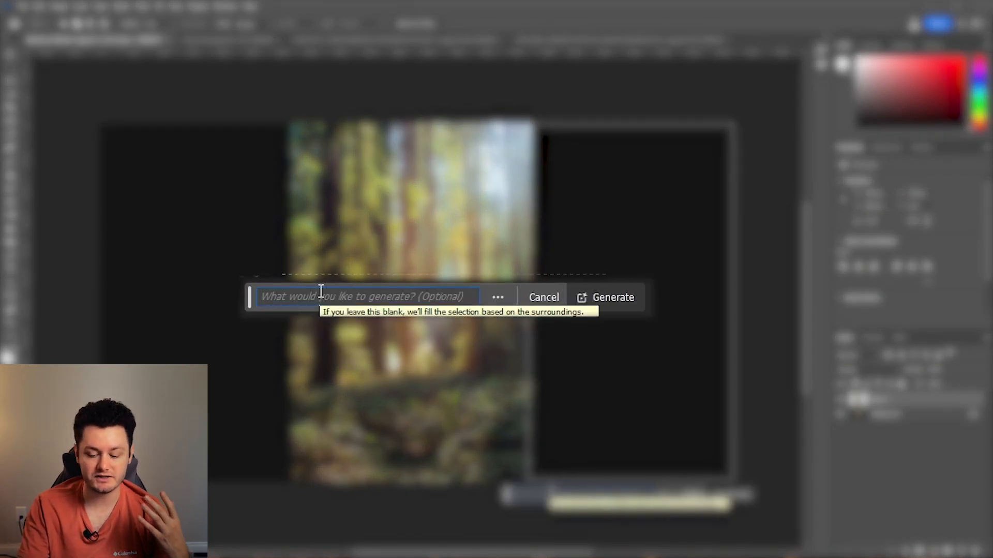
key(Return)
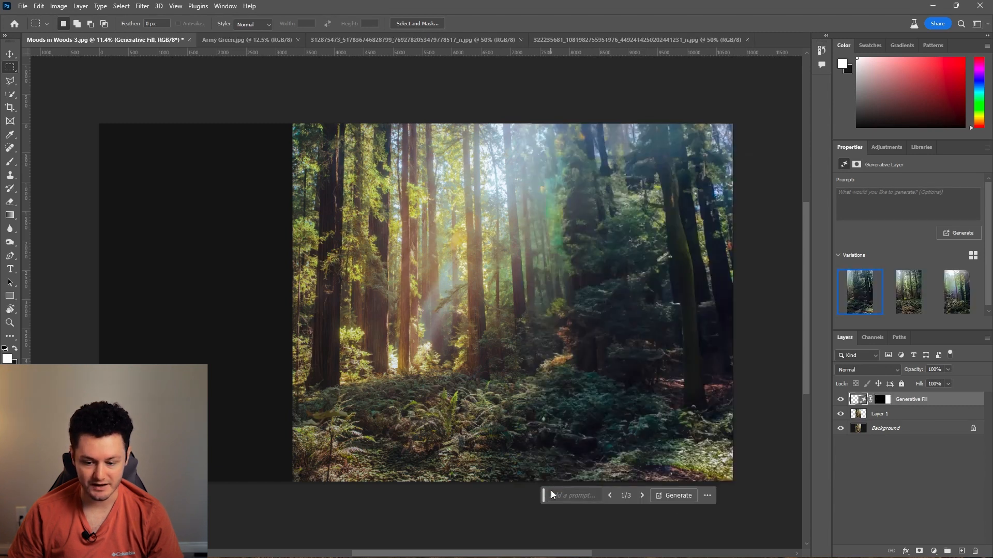
Compare the second and third variations of the right-side fill and select the second.
click(911, 292)
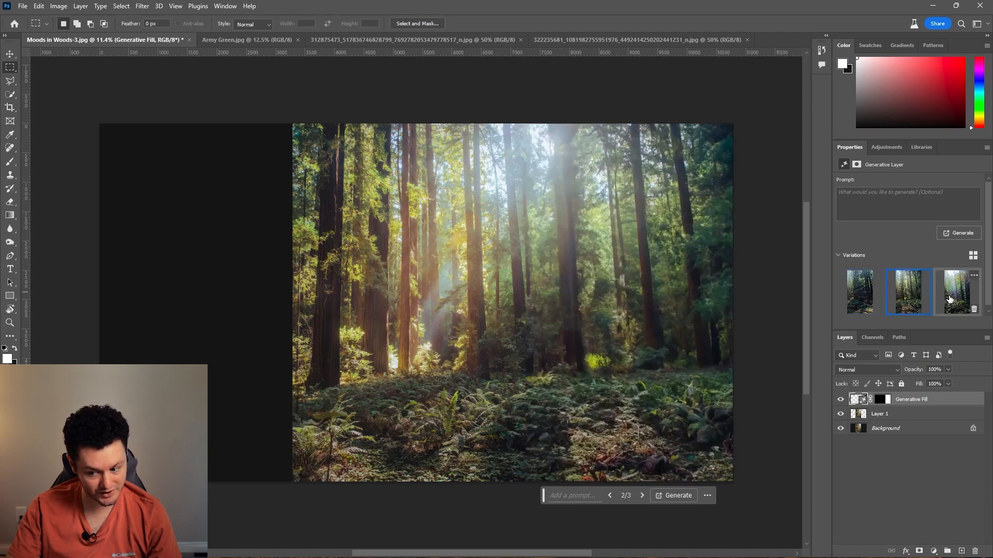
click(952, 295)
click(914, 295)
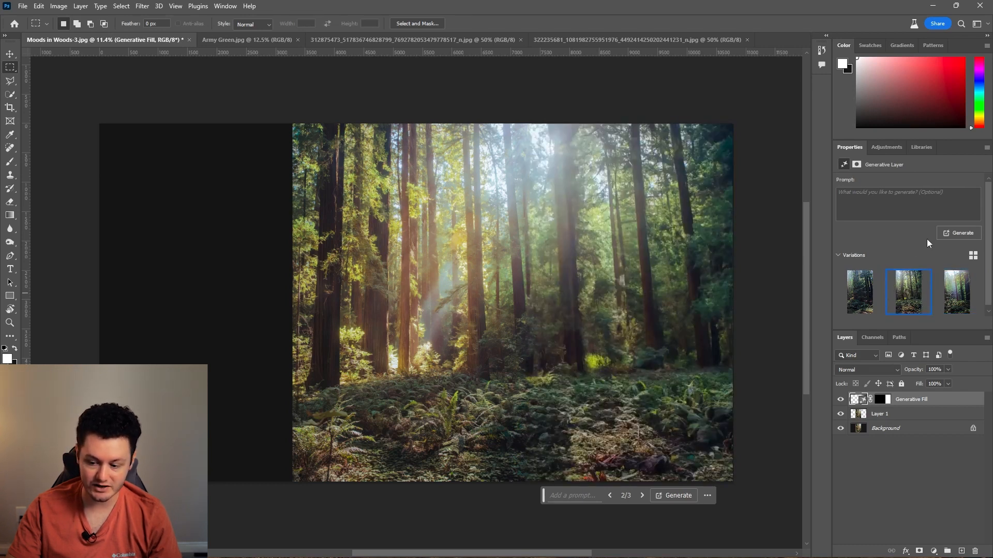
Generate another set of variations for the right-side fill, compare them and select the fifth one.
click(945, 234)
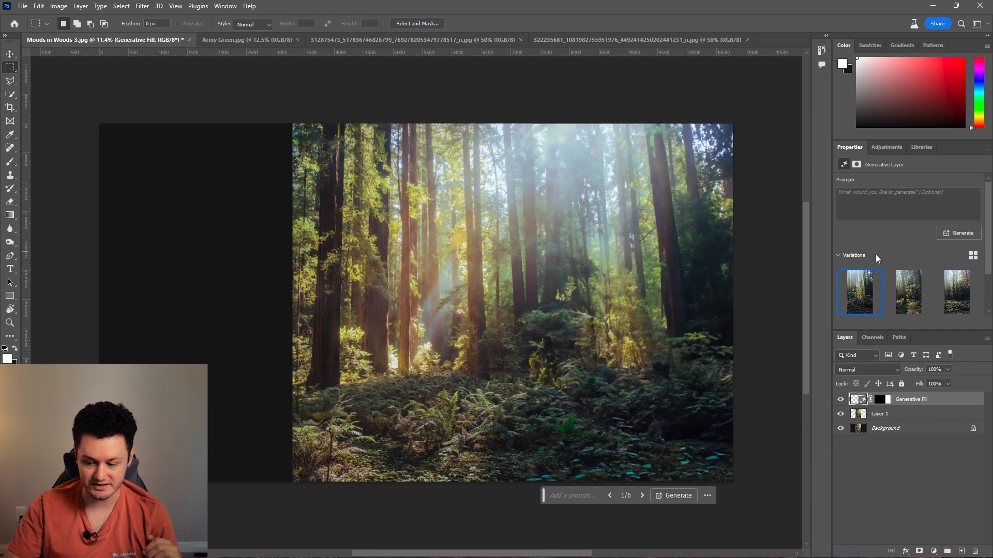
scroll(878, 253, down, 1)
click(958, 258)
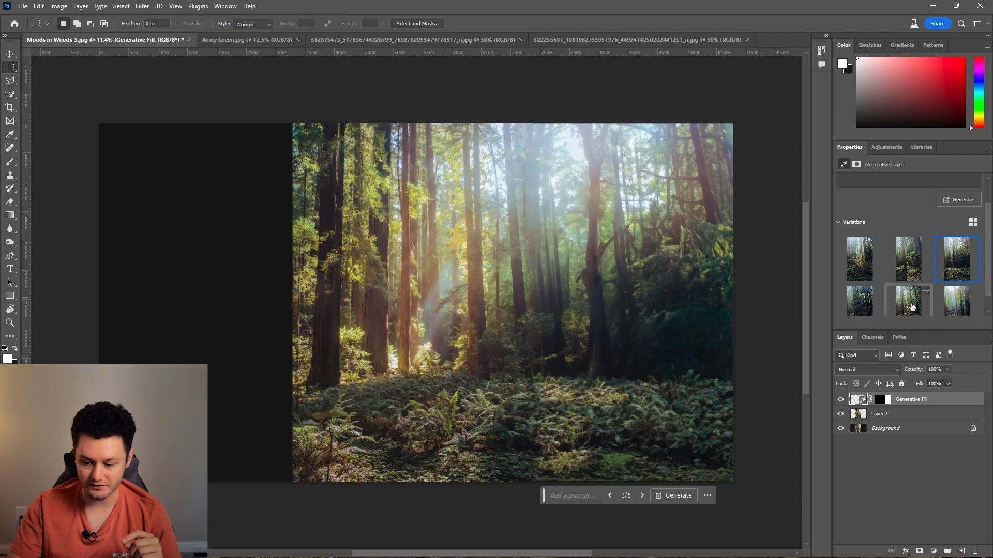
click(868, 304)
click(897, 307)
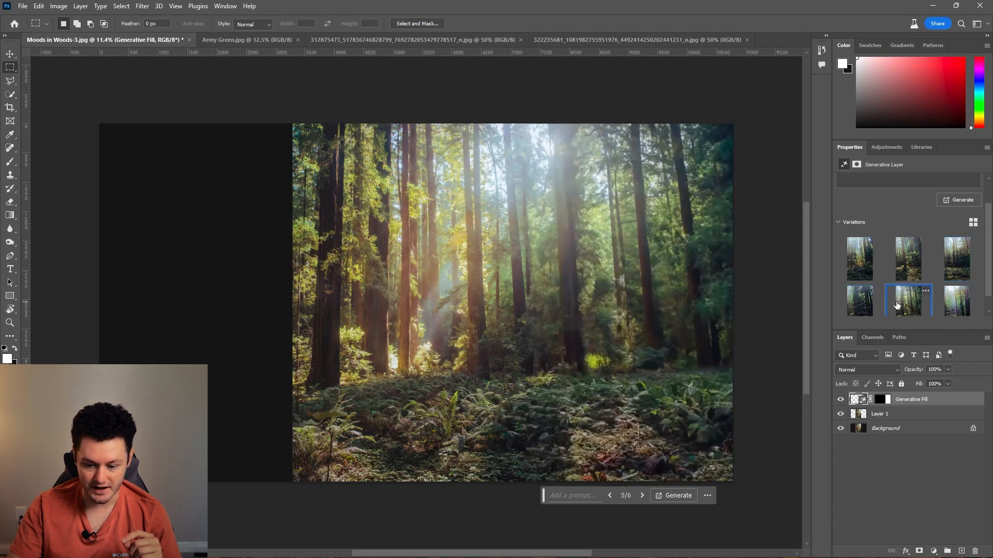
scroll(897, 307, down, 1)
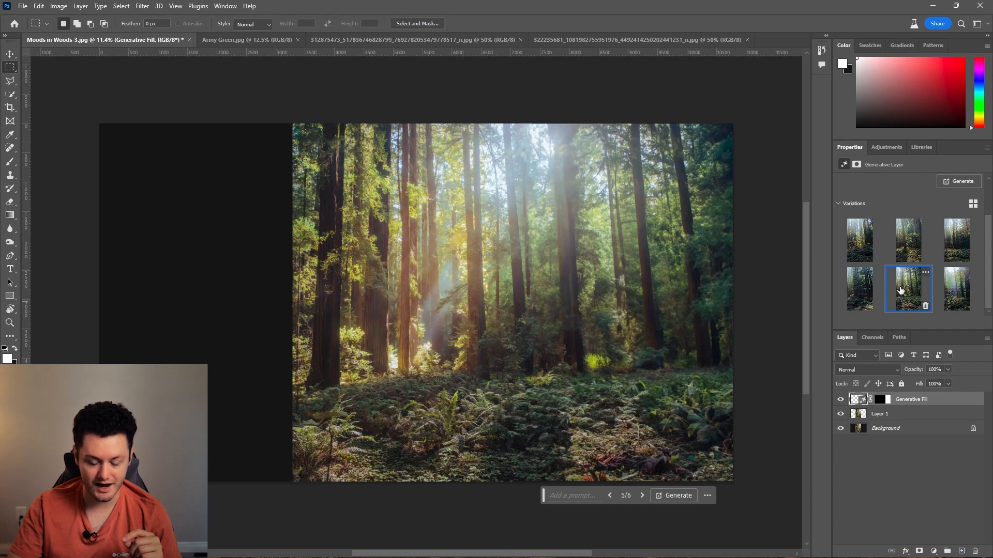
Fill the empty canvas left of the forest photo from Layer 1 using Generative Fill with a blank prompt.
click(894, 414)
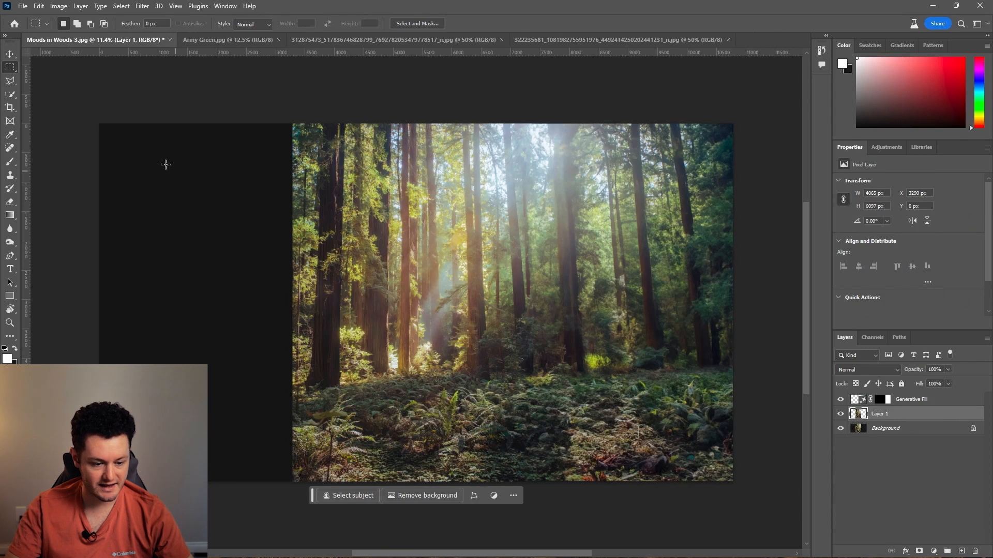
drag(100, 125, 297, 481)
click(299, 495)
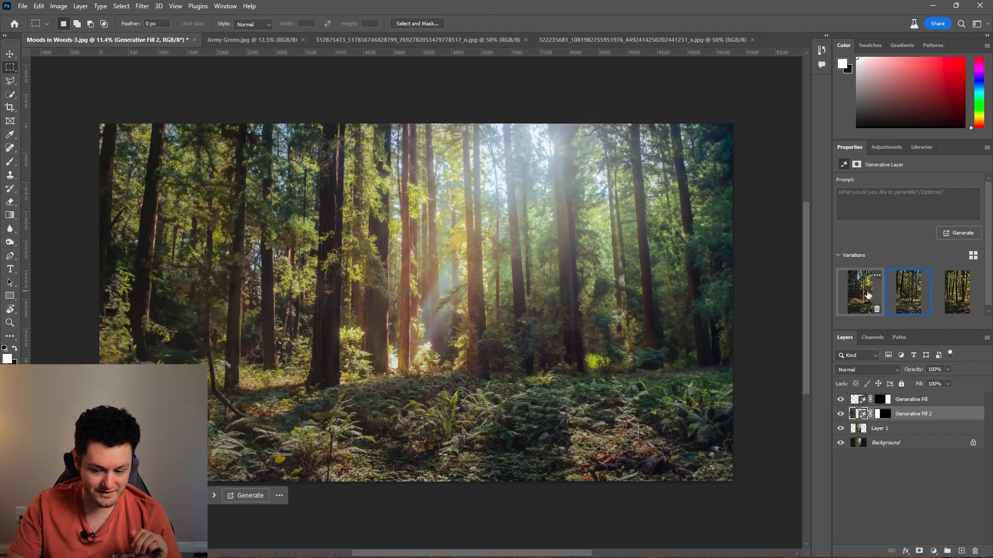
Compare the first and second variations of the left-side fill, keep the second and inspect the extended forest image.
click(867, 296)
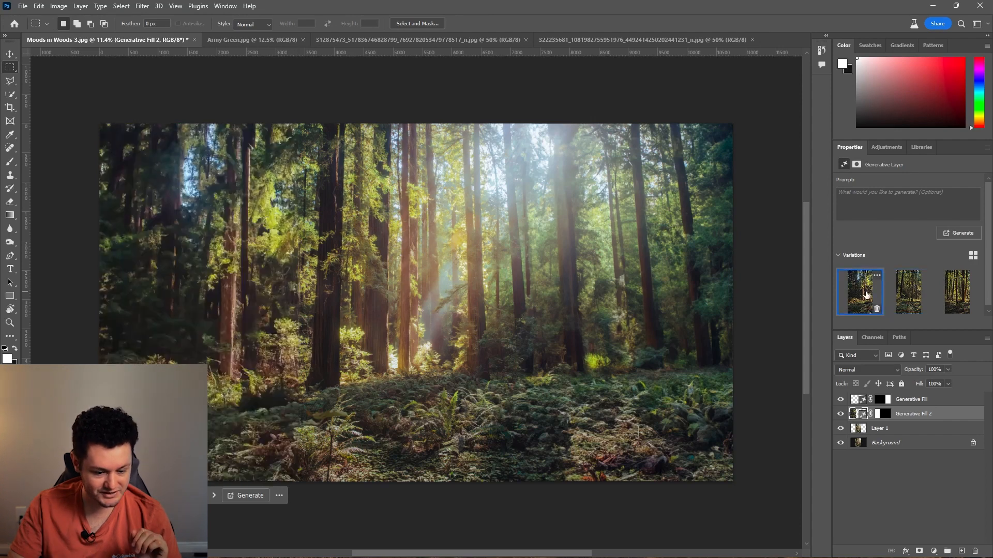
click(906, 297)
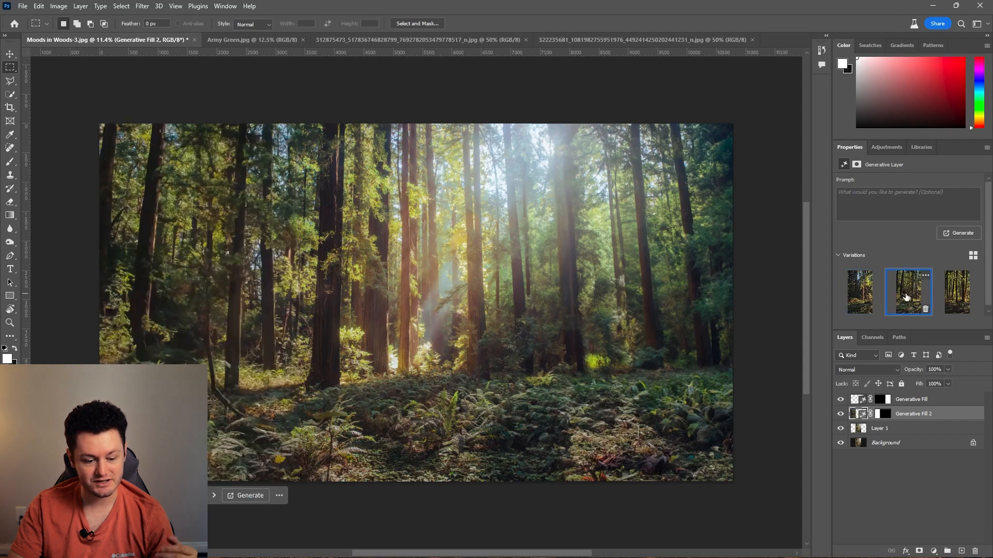
click(872, 293)
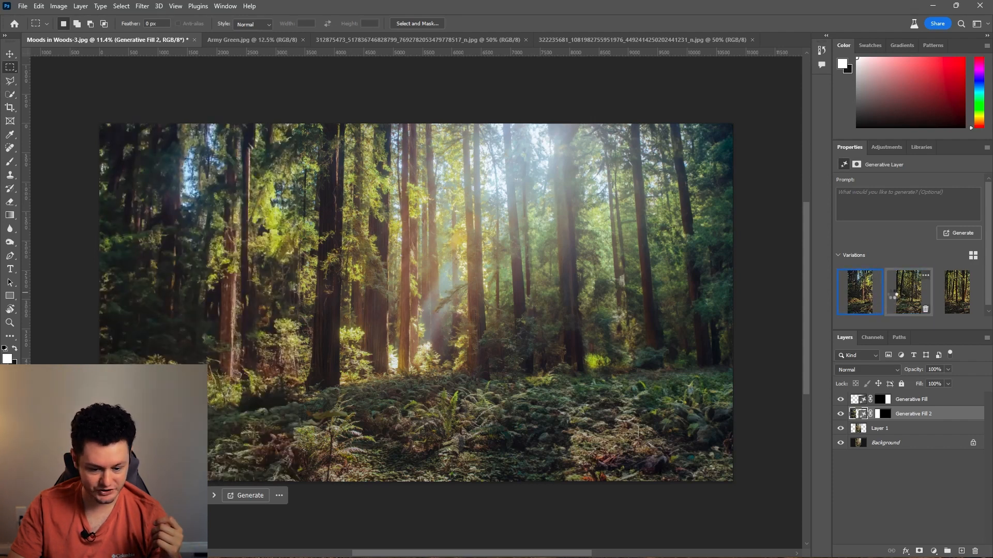
click(894, 293)
scroll(267, 372, up, 4)
scroll(364, 360, down, 5)
drag(484, 304, 464, 295)
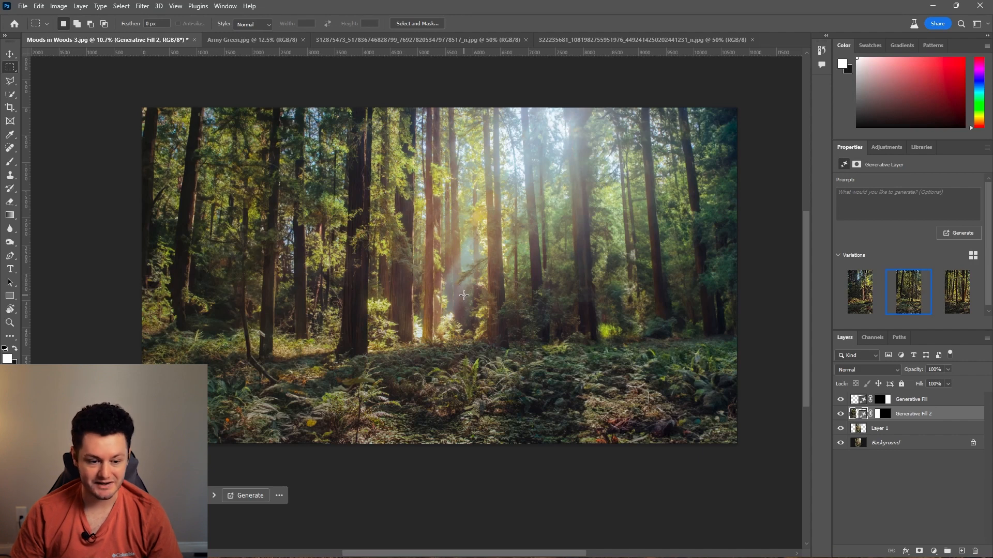
Switch to the Army Green.jpg document and duplicate its Background layer.
click(29, 8)
click(257, 66)
key(v)
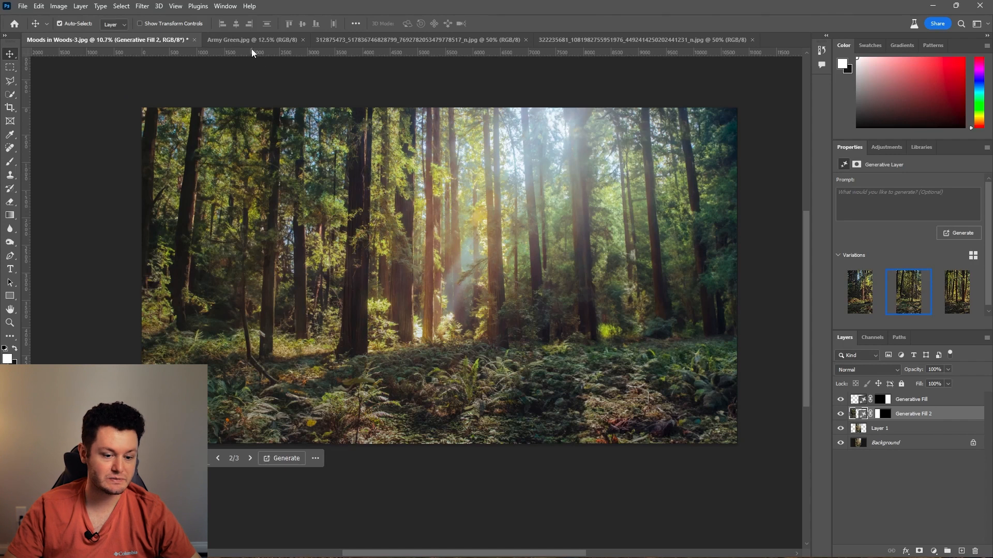
click(248, 40)
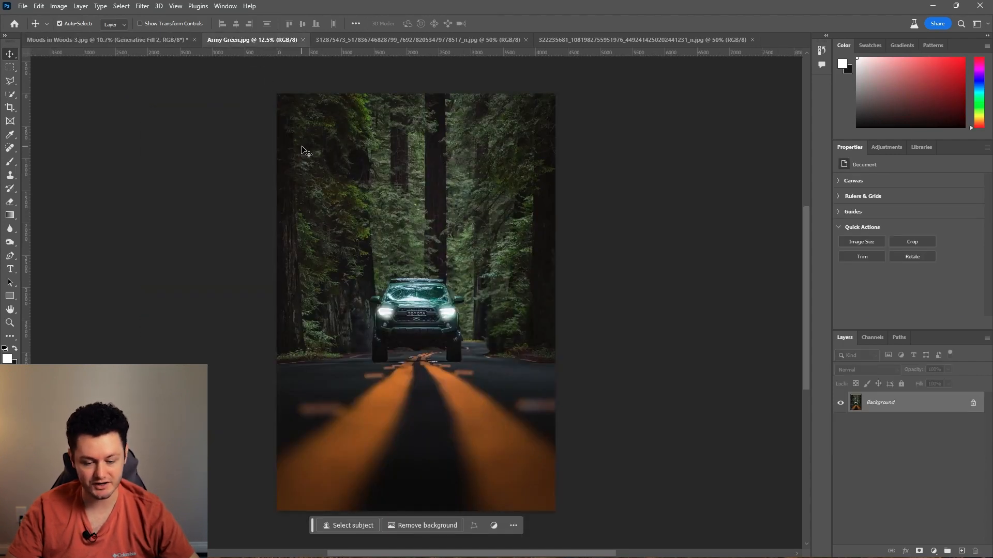
key(ctrl)
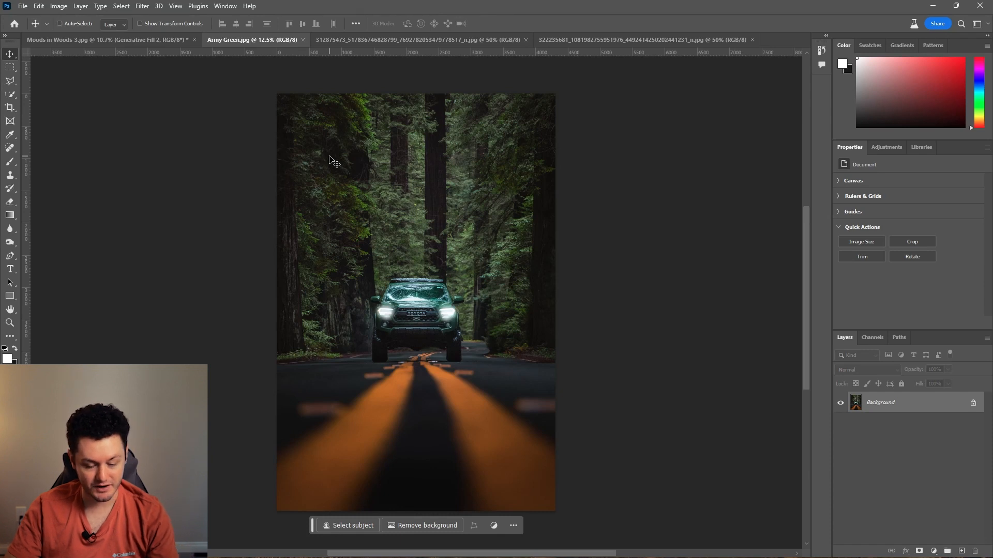
key(ctrl+j)
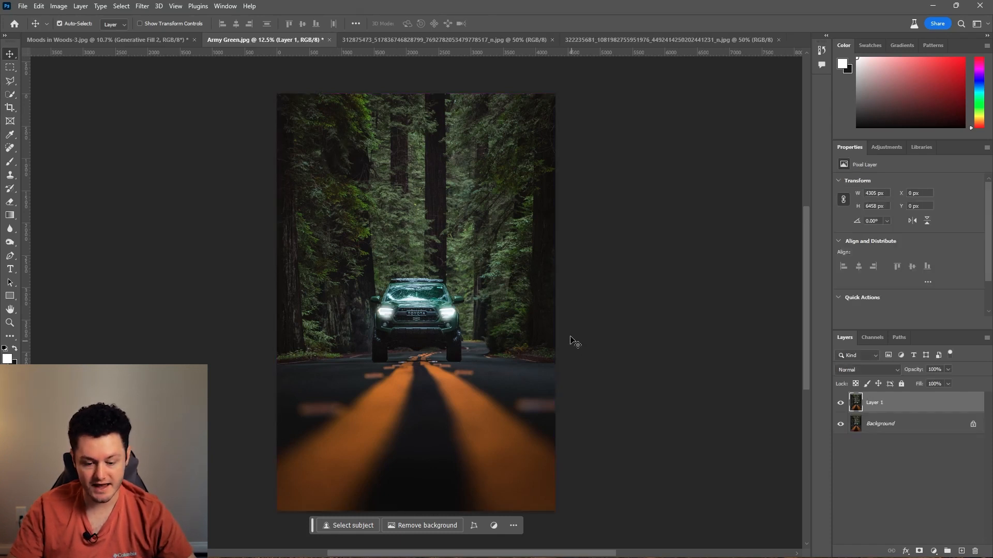
Extend the canvas on both sides of the truck photo with the Crop tool to roughly three times its original width.
key(c)
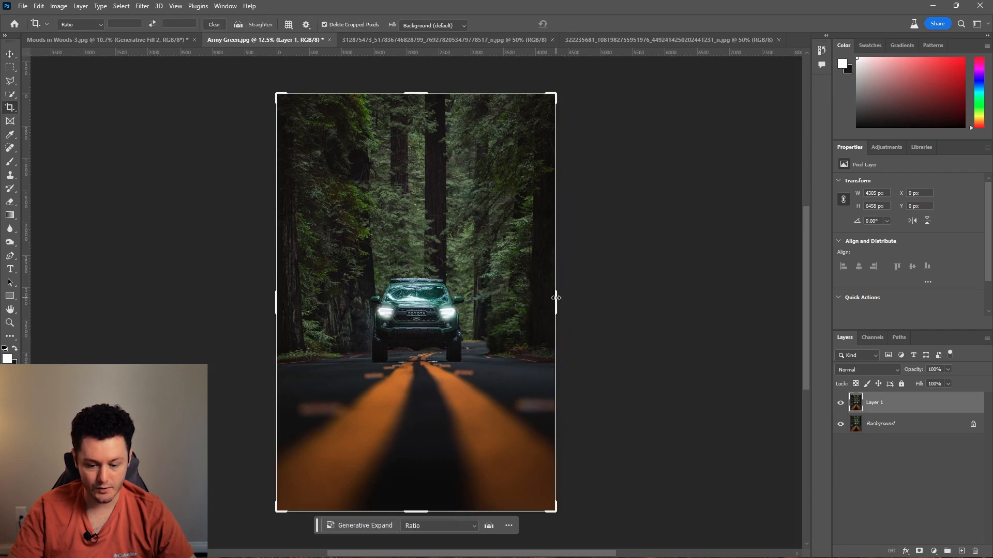
drag(551, 301, 693, 302)
mouse_move(139, 305)
mouse_down()
mouse_move(30, 298)
mouse_move(172, 308)
mouse_move(154, 308)
mouse_up()
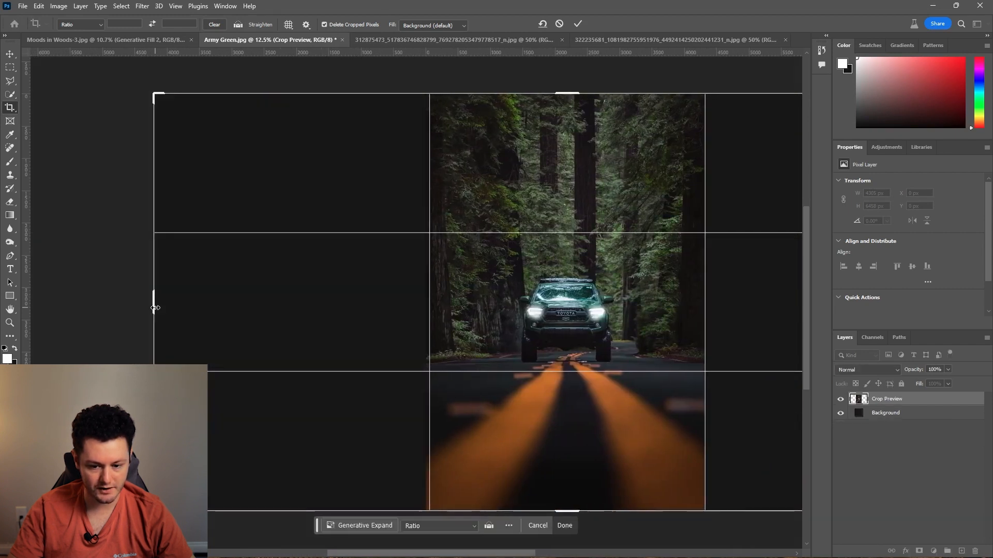
key(Return)
Select the empty canvas right of the truck photo with a slight overlap and fill it using Generative Fill with a blank prompt.
key(m)
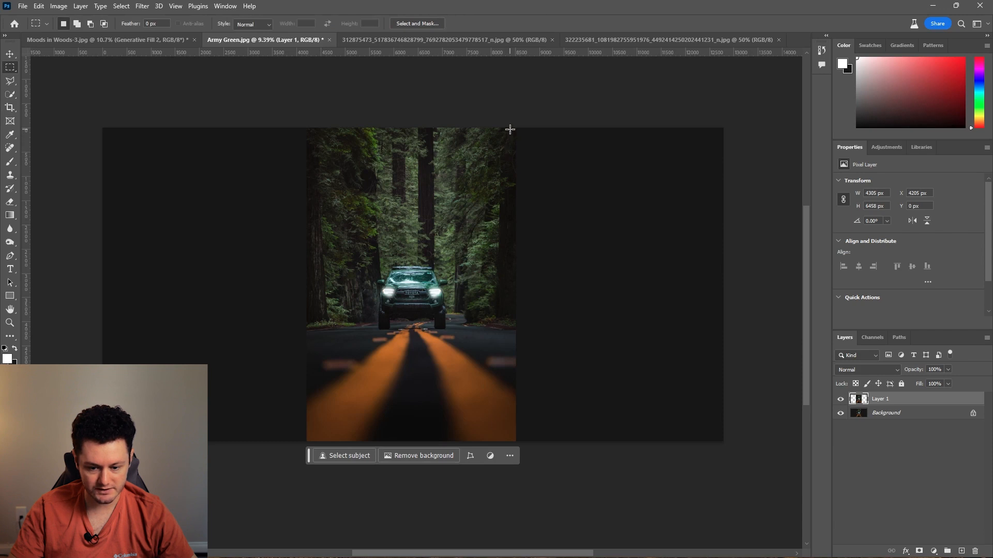
drag(511, 129, 726, 479)
click(570, 461)
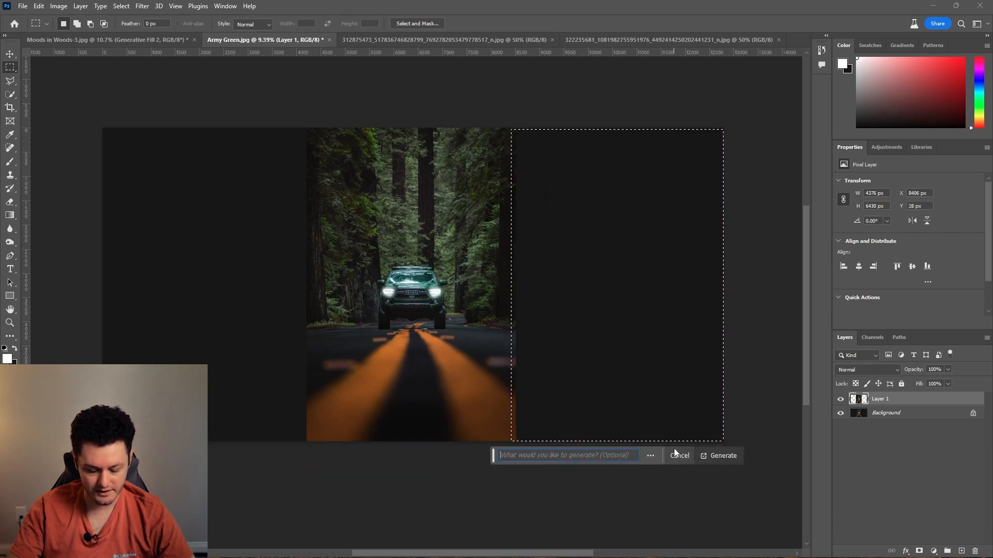
key(Return)
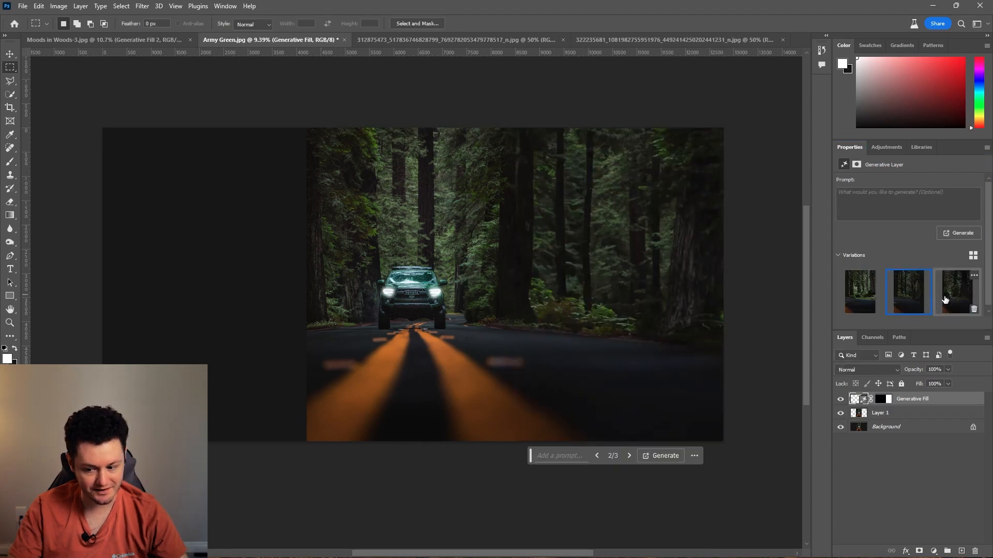
Inspect the third variation of the right-side road fill up close, then choose the second variation.
click(949, 295)
scroll(574, 311, up, 1)
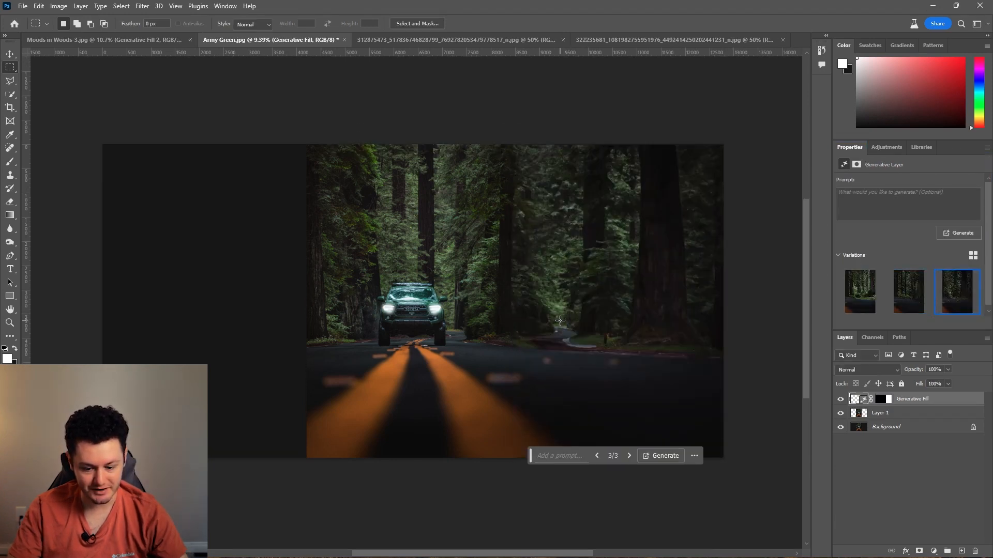
scroll(574, 322, up, 5)
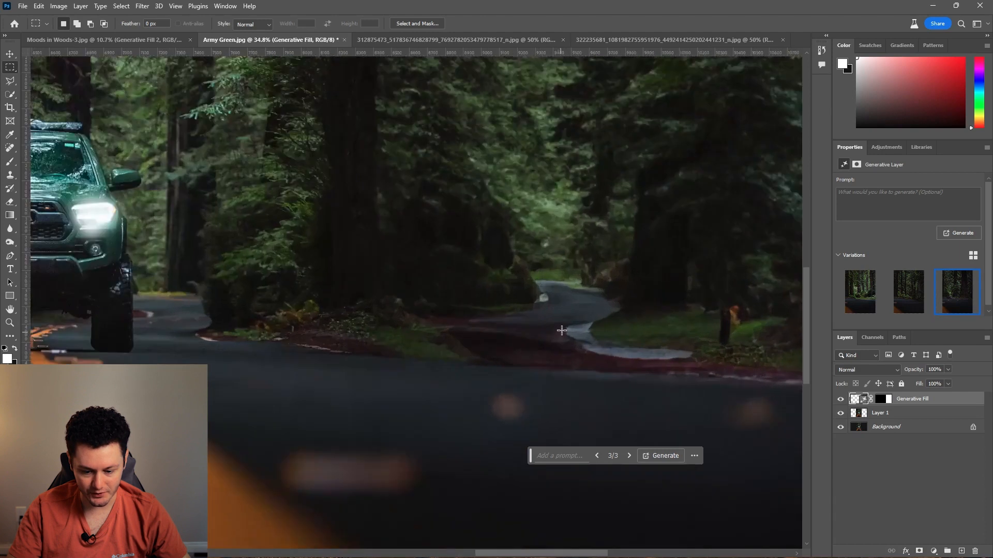
scroll(563, 326, down, 6)
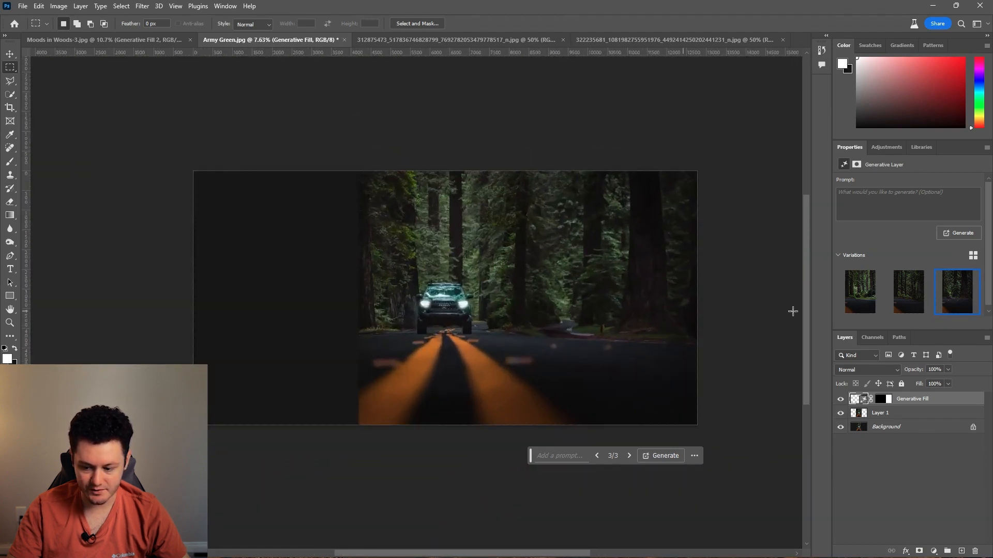
click(890, 299)
Fill the empty canvas left of the truck photo with Generative Fill, compare its variations and select the first.
drag(360, 171, 193, 429)
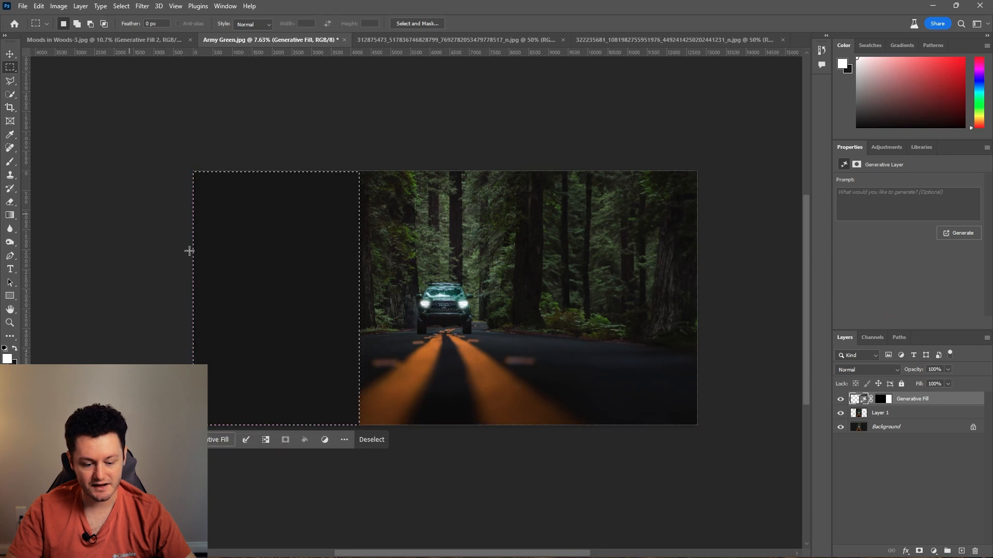
click(383, 439)
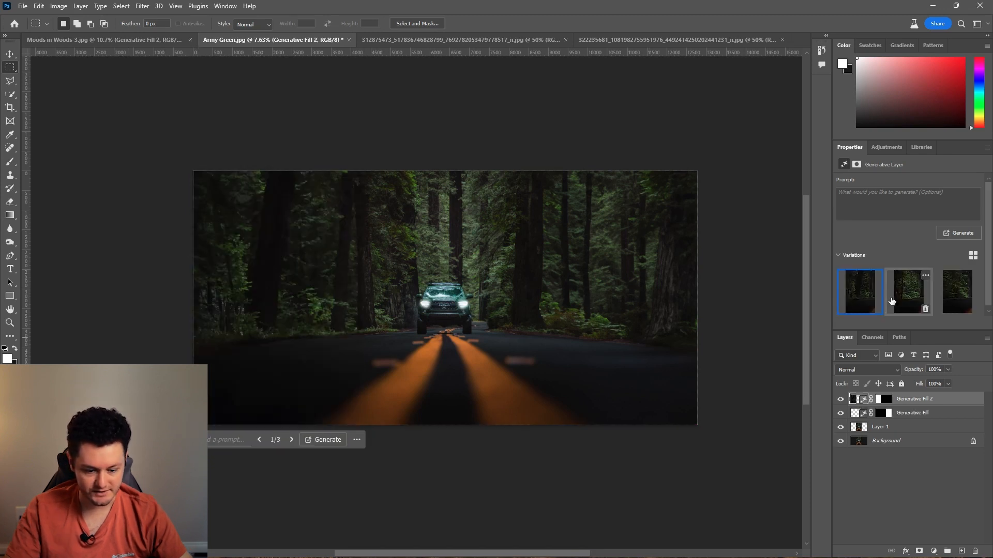
click(891, 300)
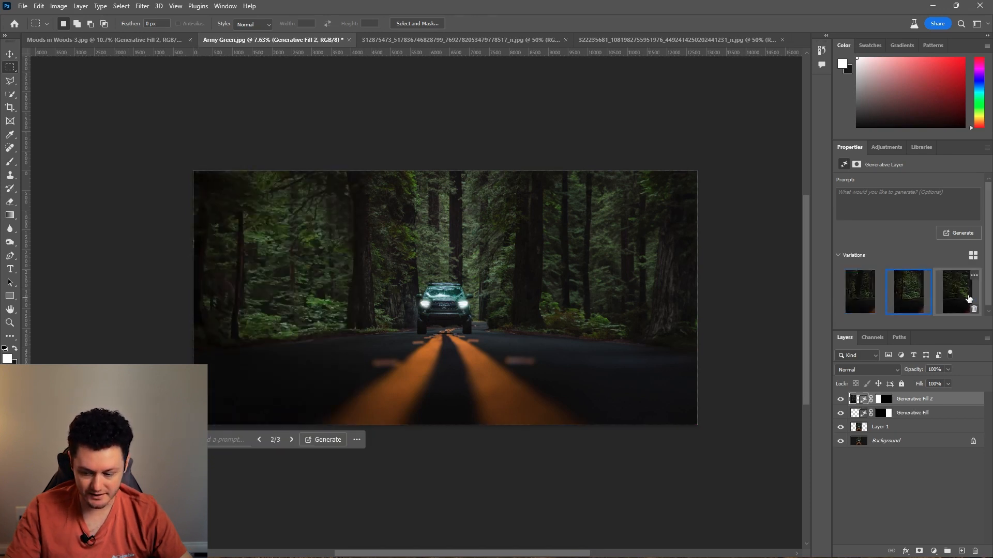
click(936, 292)
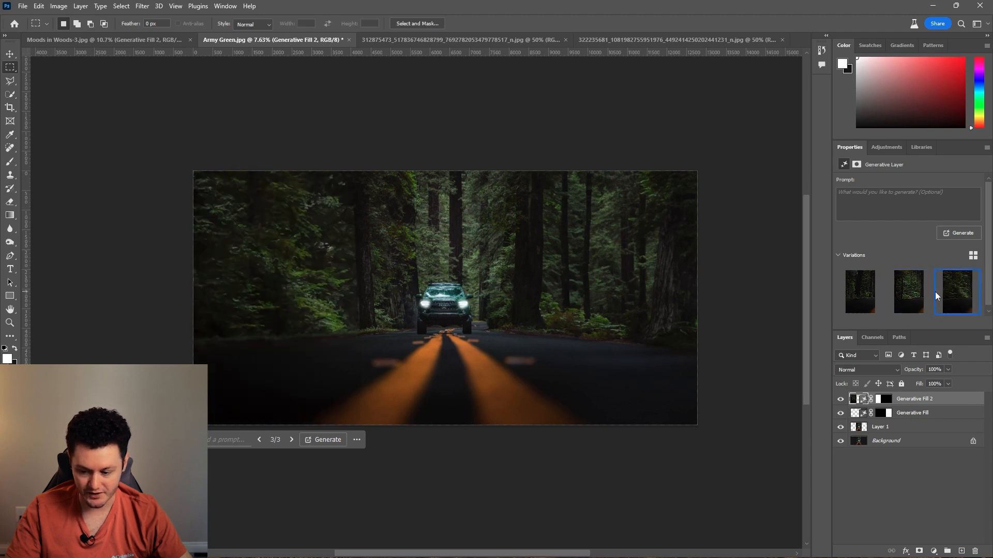
click(893, 293)
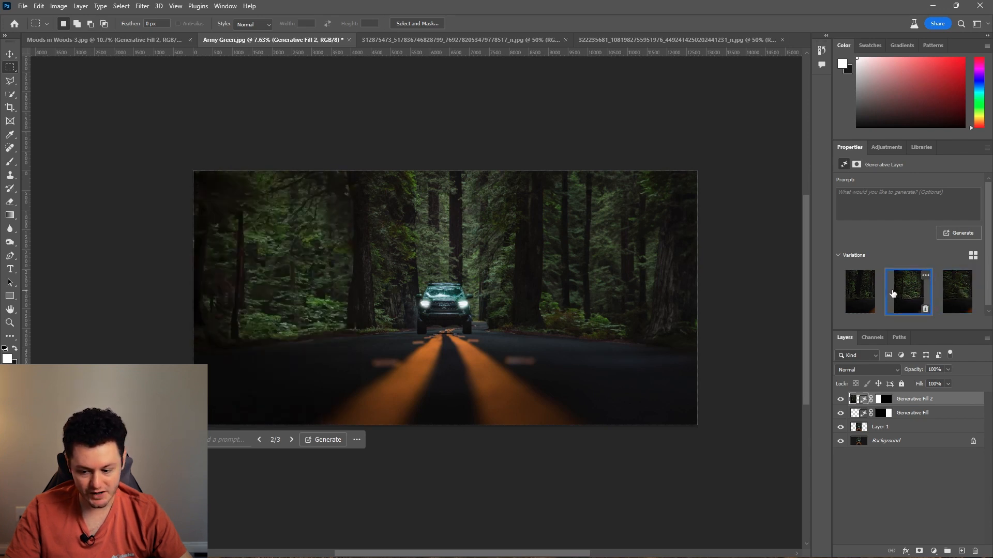
click(865, 292)
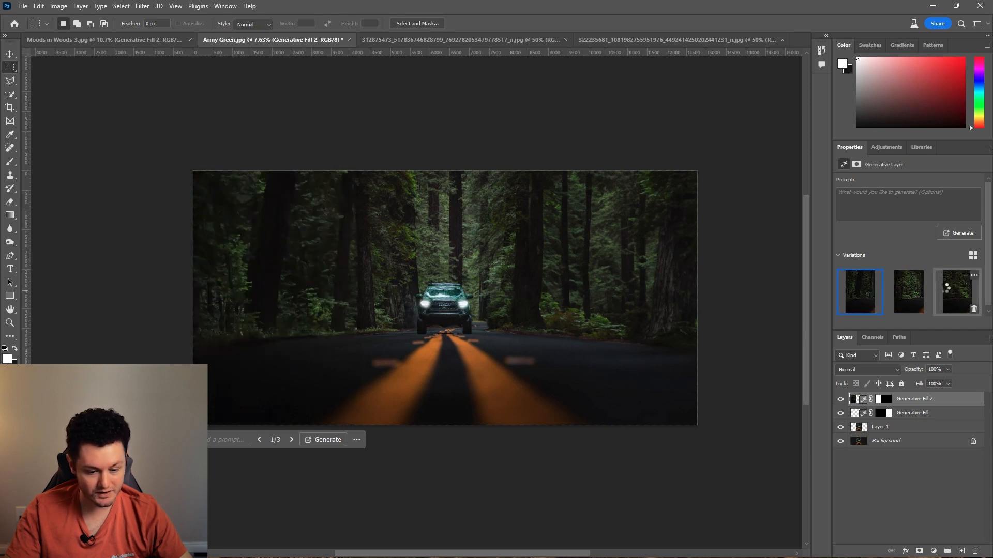
Compare the variations of the forest fill left of the truck and select the third one.
click(947, 288)
click(862, 290)
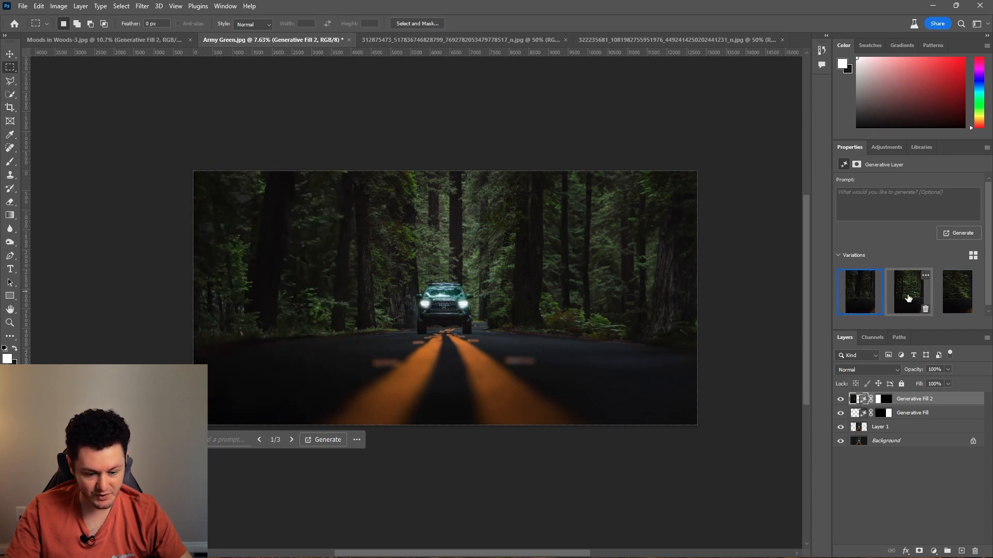
click(944, 293)
click(849, 291)
click(950, 295)
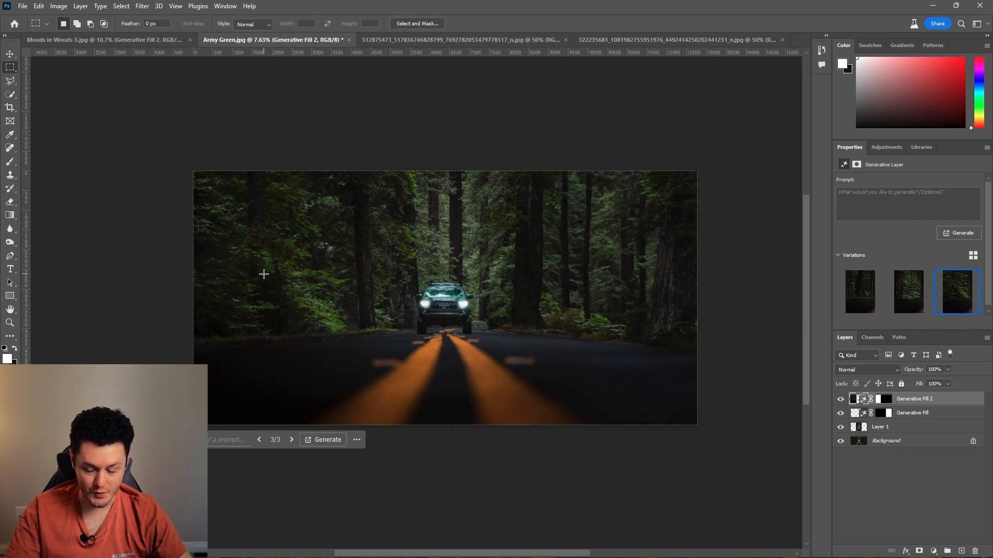
click(863, 298)
click(968, 297)
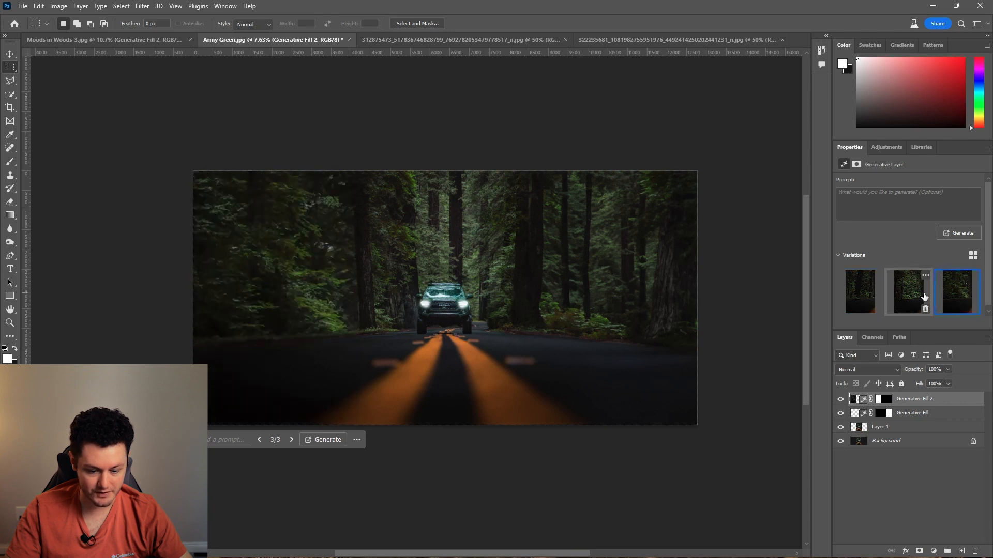
click(955, 299)
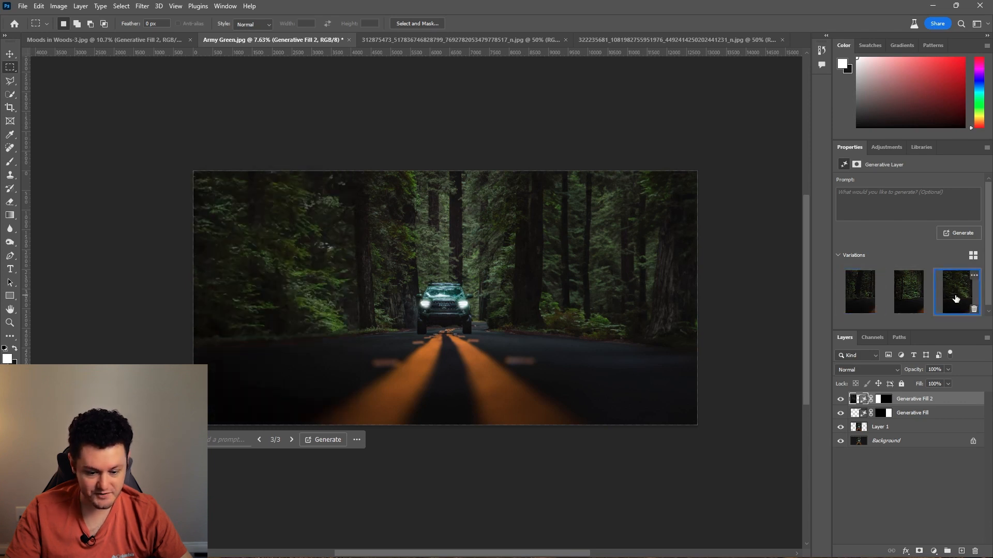
drag(401, 344, 377, 352)
scroll(377, 352, down, 1)
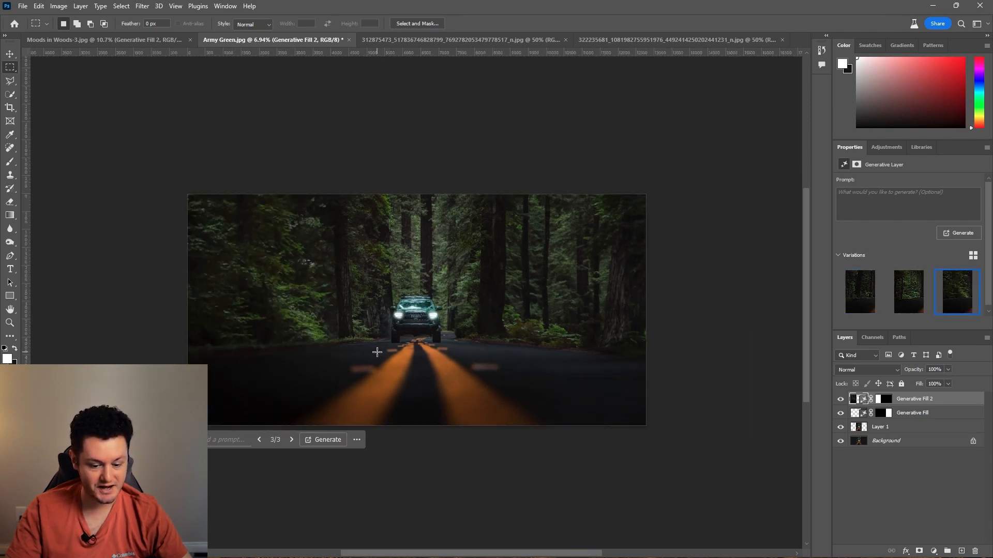
Compare the extended truck image with the original photo by toggling layer visibility from the Background layer.
scroll(377, 352, up, 1)
click(841, 441)
click(840, 441)
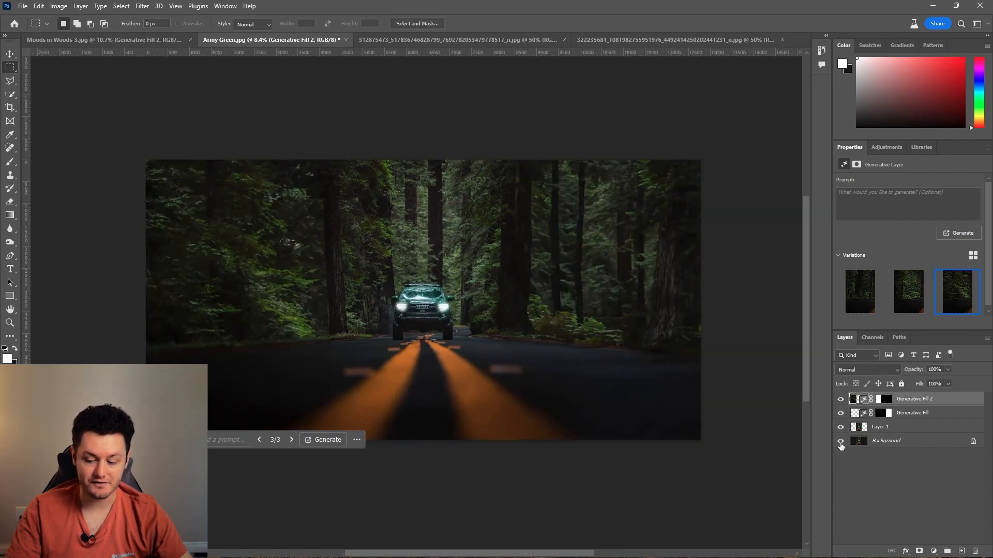
click(840, 442)
click(840, 442)
click(840, 442)
click(840, 442)
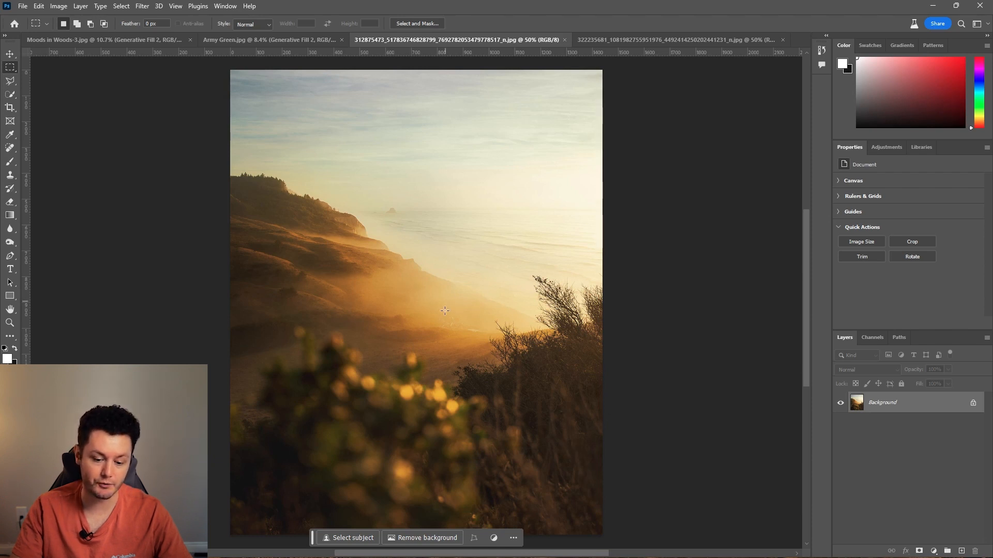
Examine the hazy hillside of the golden coast photo up close and check the whole picture.
scroll(454, 322, up, 6)
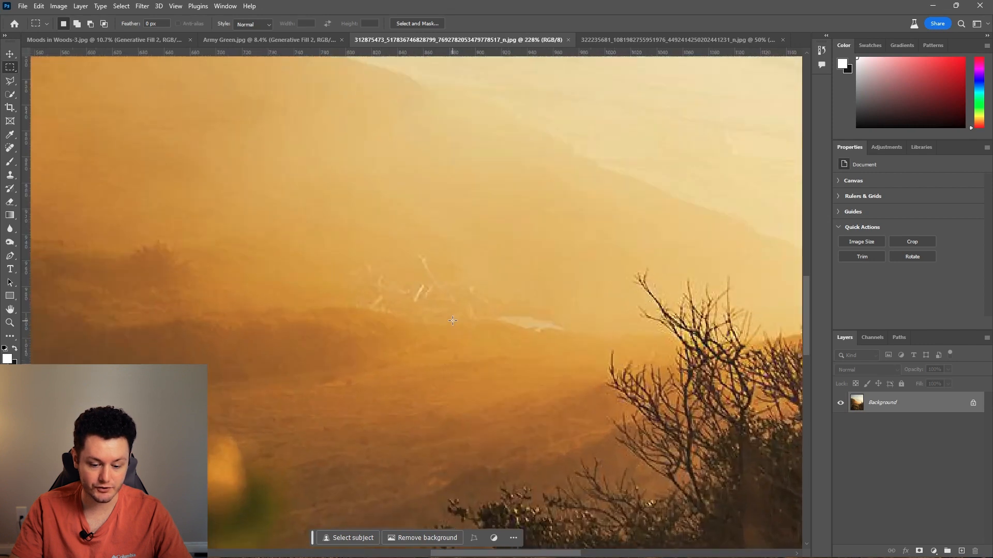
scroll(449, 316, up, 2)
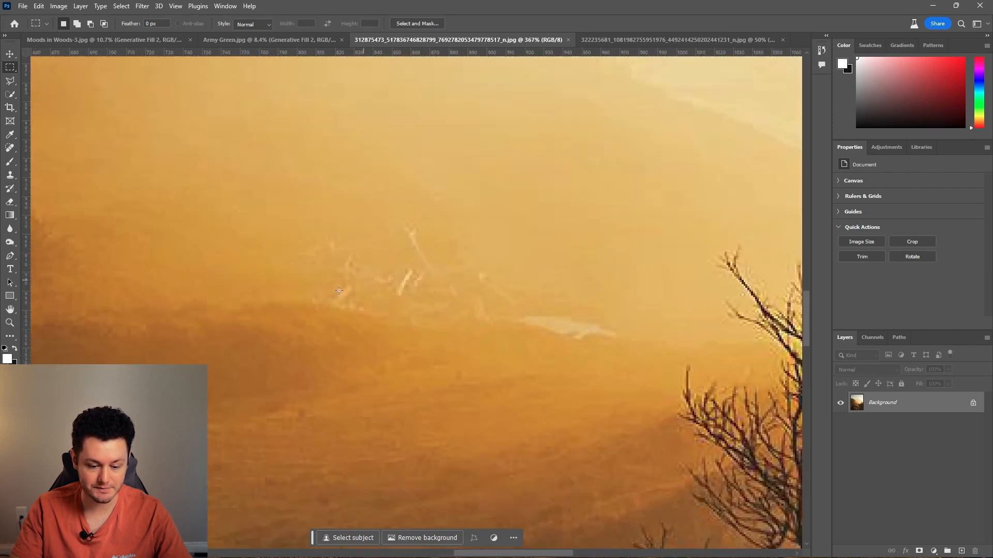
scroll(403, 279, down, 8)
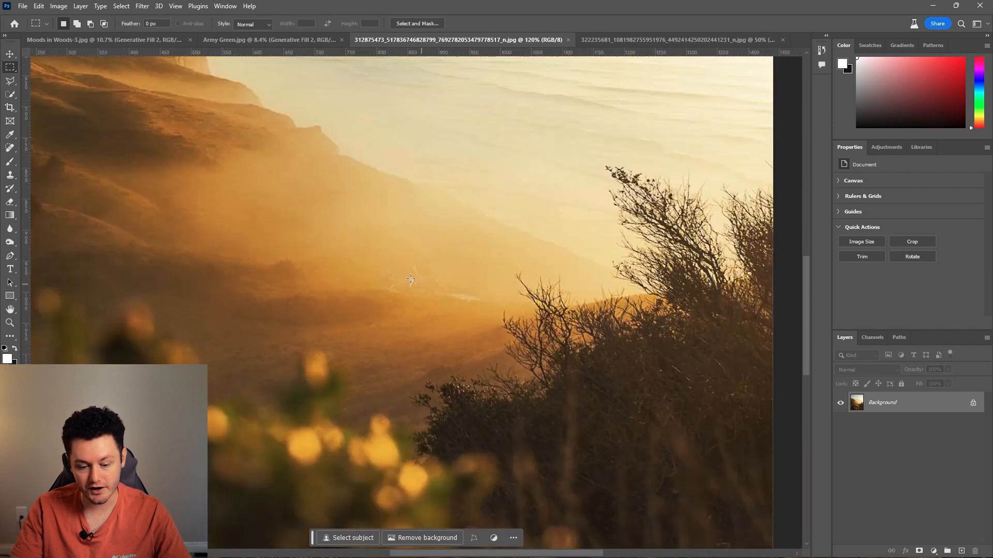
scroll(422, 287, down, 1)
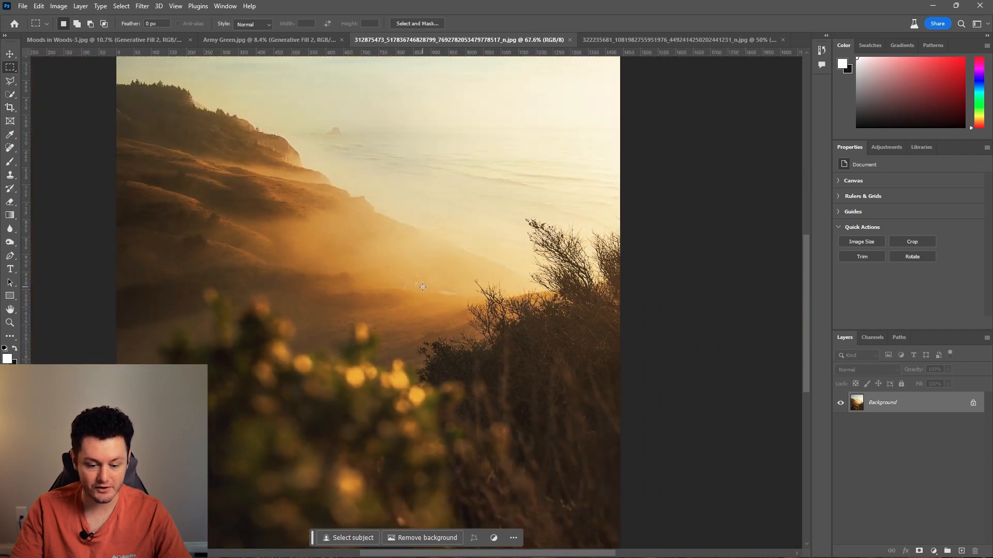
scroll(423, 287, down, 2)
scroll(422, 287, down, 2)
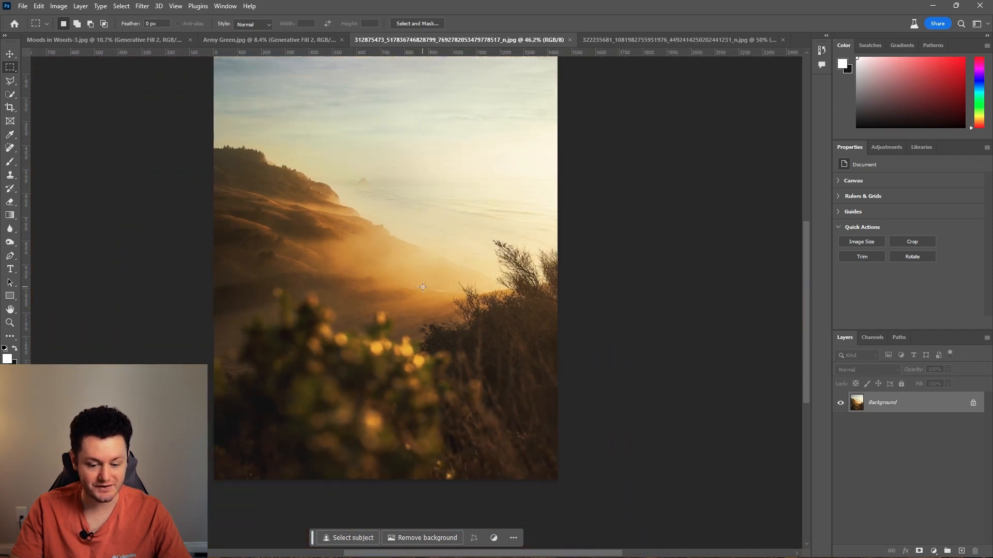
scroll(423, 287, up, 2)
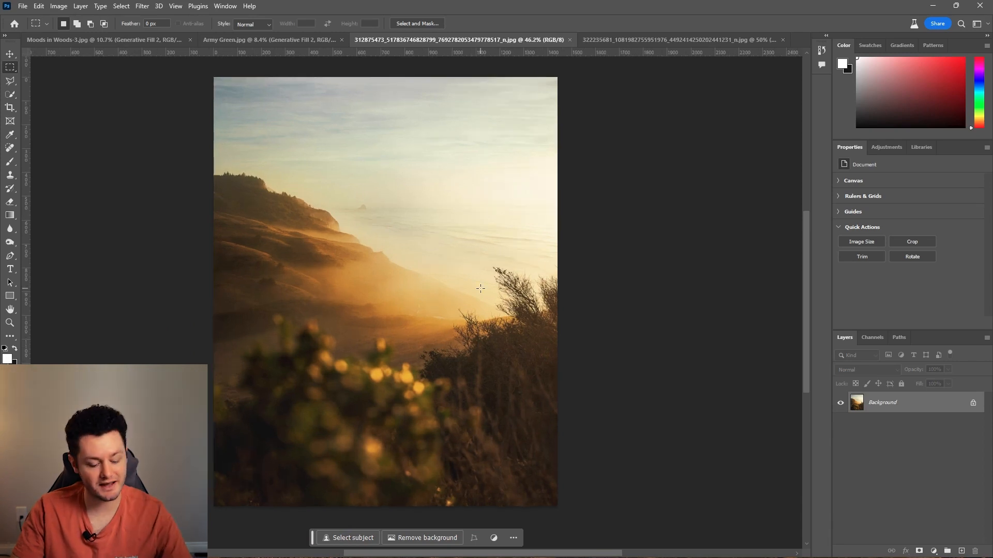
Duplicate the coast photo's background layer and extend the canvas on both sides with the Crop tool to roughly three times its original width.
key(ctrl+j)
scroll(482, 289, down, 5)
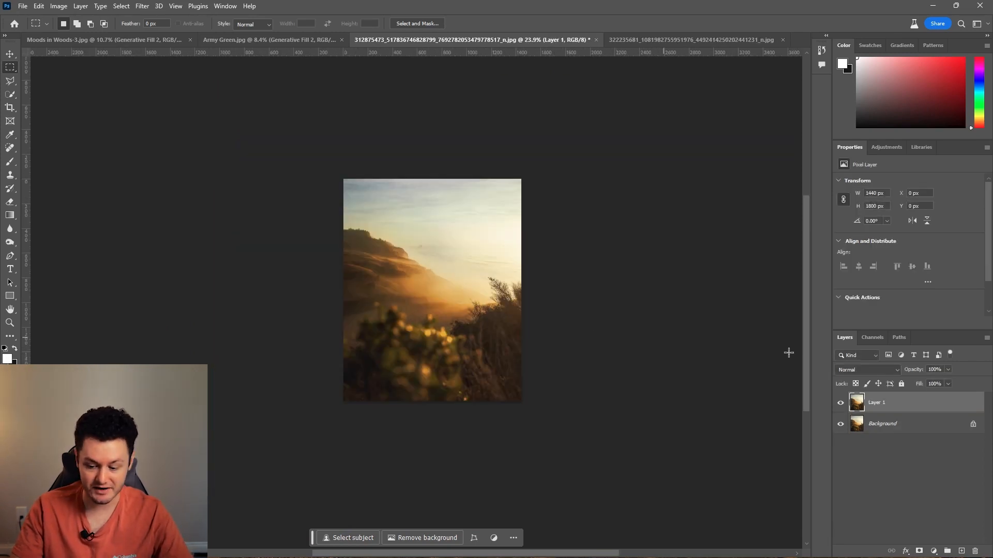
key(c)
drag(525, 294, 620, 292)
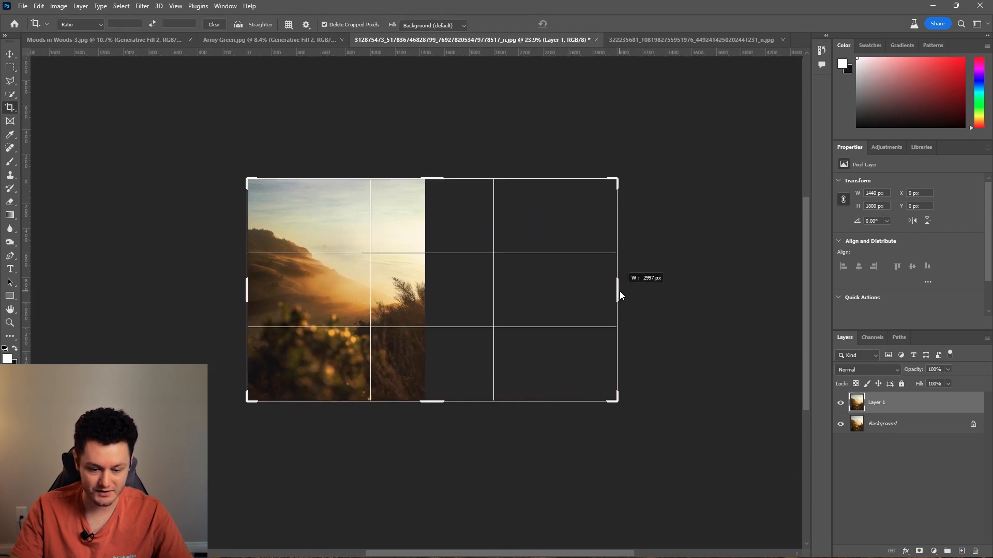
key(Return)
Select the empty canvas right of the coast photo with a slight overlap and fill it using Generative Fill with a blank prompt.
key(m)
drag(520, 179, 715, 398)
click(538, 415)
click(722, 412)
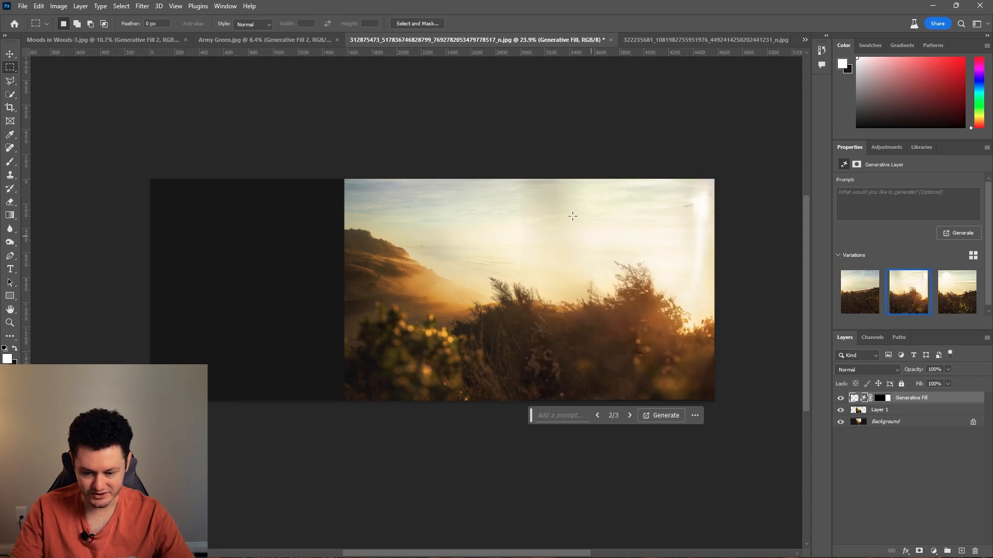
Compare the right-side fill's third and first variations and inspect the first one up close.
click(941, 296)
scroll(539, 199, up, 2)
click(853, 300)
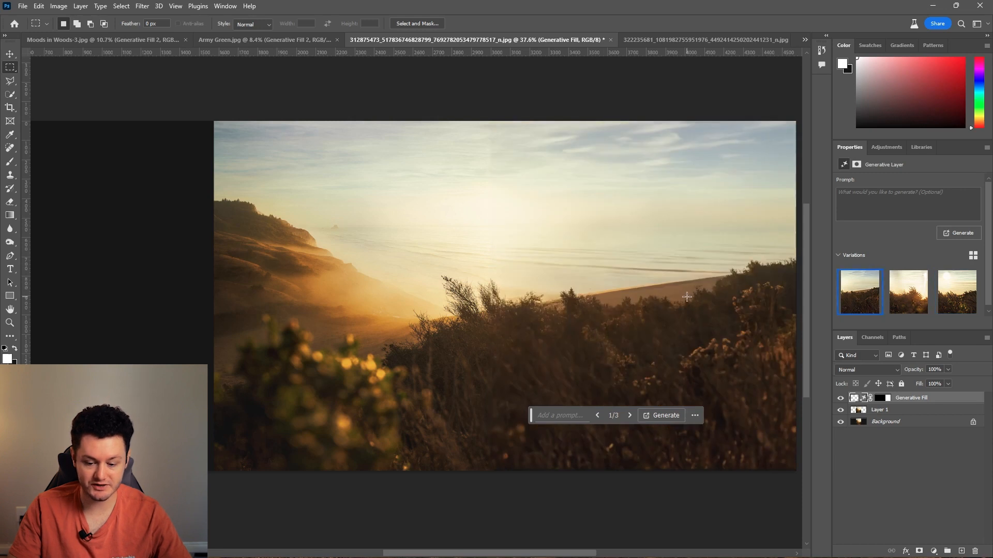
scroll(630, 286, up, 1)
scroll(630, 286, down, 2)
scroll(629, 286, up, 3)
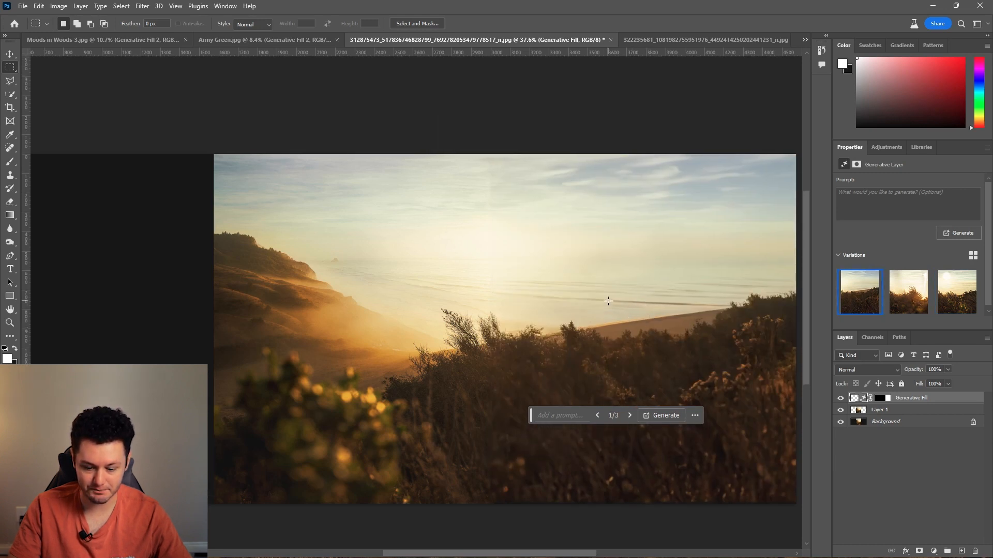
scroll(629, 286, down, 5)
Generate another set of variations for the right side of the coast photo, compare them and select the first.
click(662, 416)
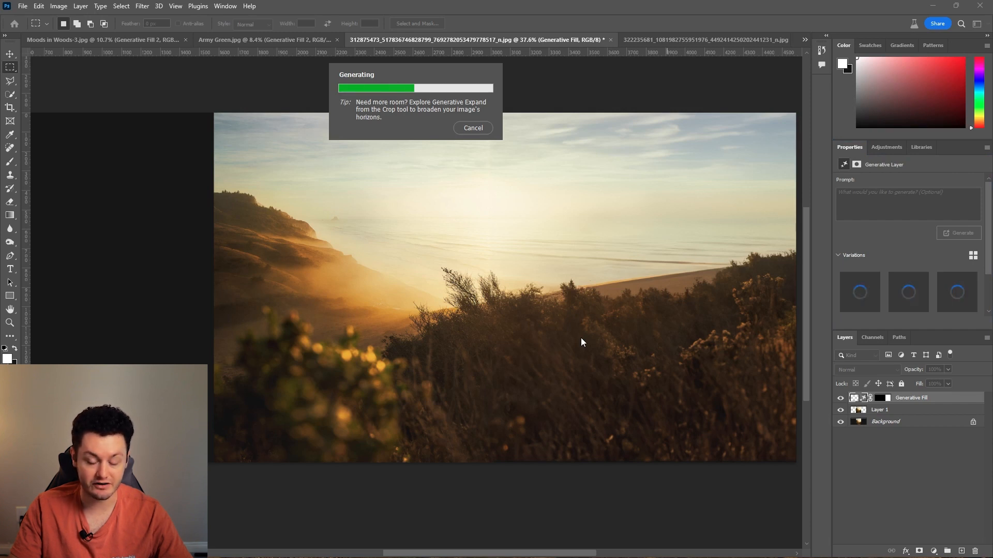
click(909, 298)
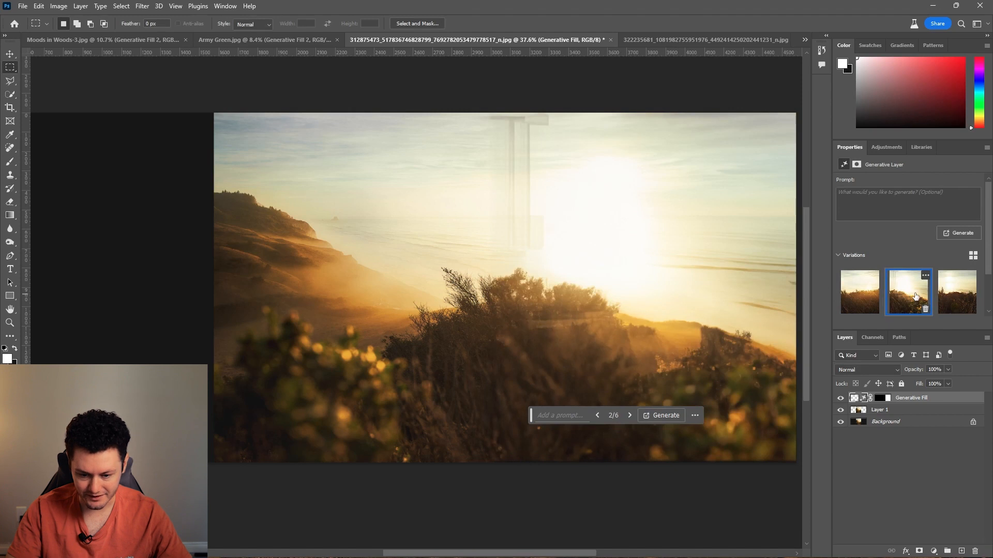
scroll(462, 209, up, 2)
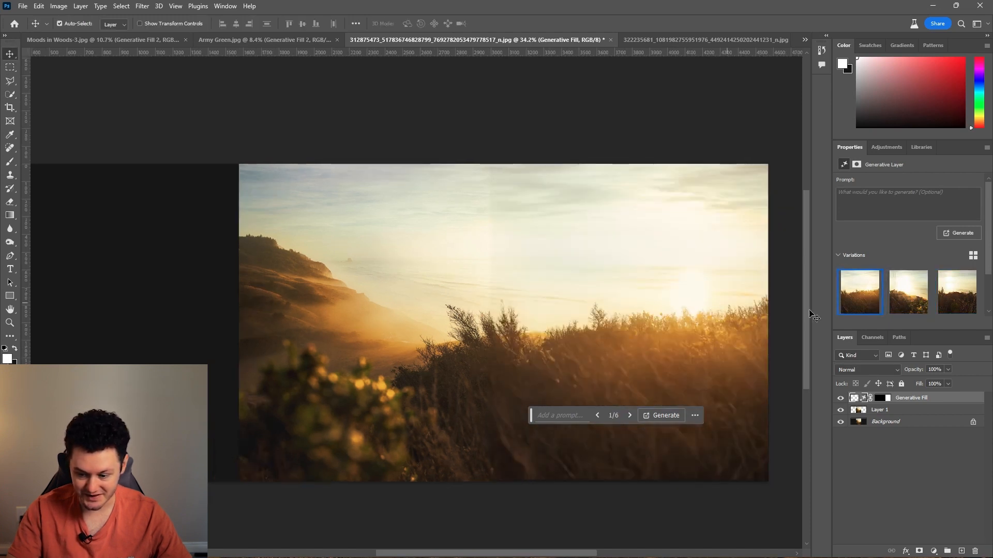
scroll(910, 290, down, 1)
click(848, 303)
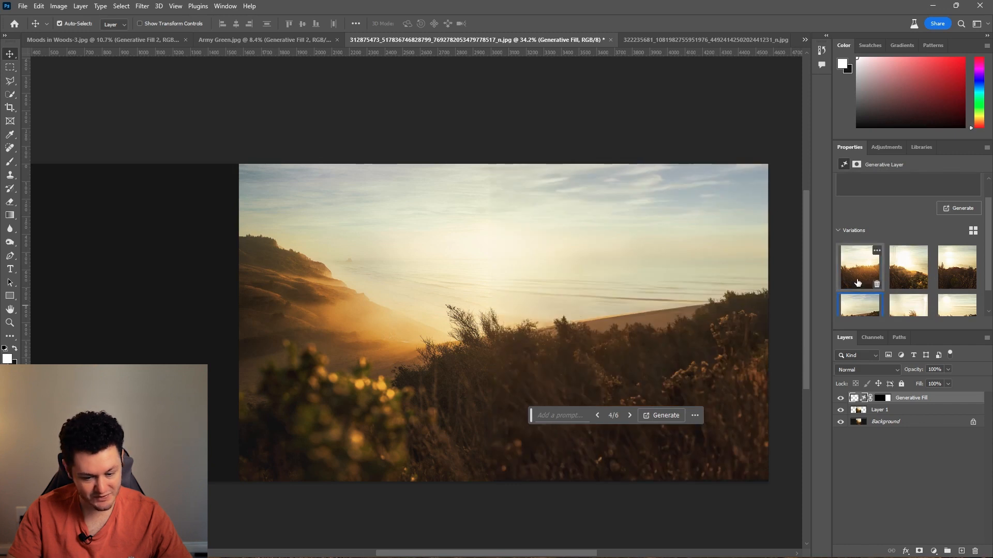
click(858, 283)
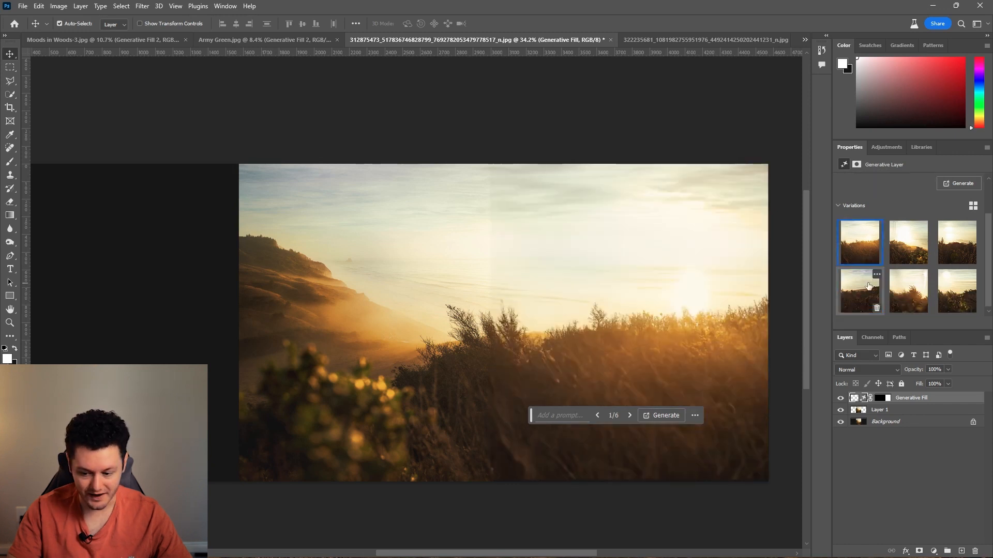
scroll(856, 259, up, 1)
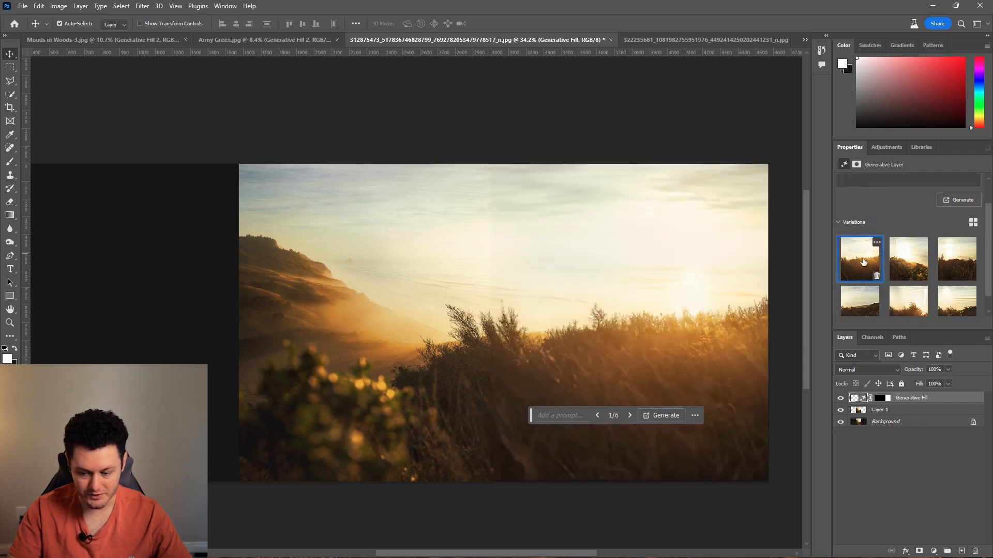
scroll(858, 268, up, 1)
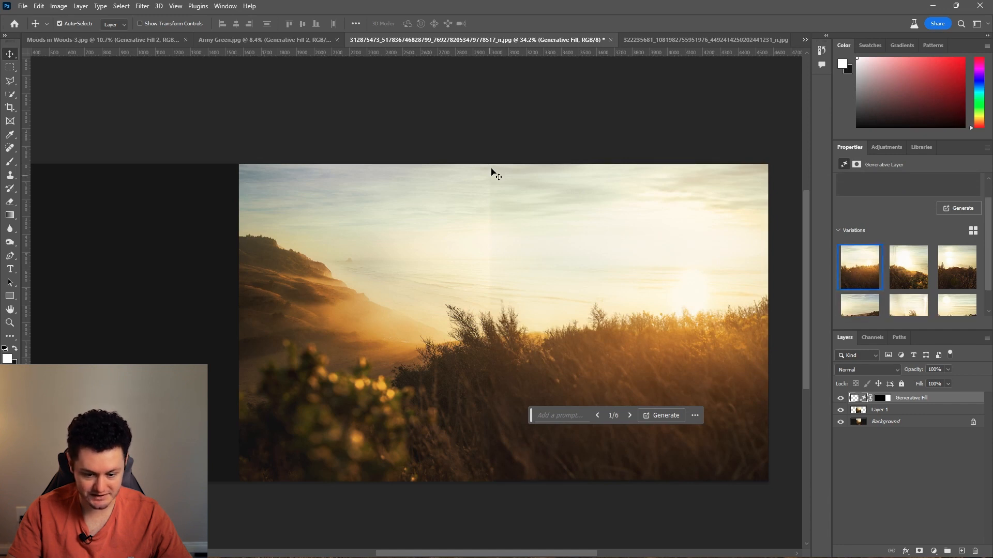
Fill the empty canvas left of the coast photo with Generative Fill and select the third variation.
drag(412, 304, 550, 290)
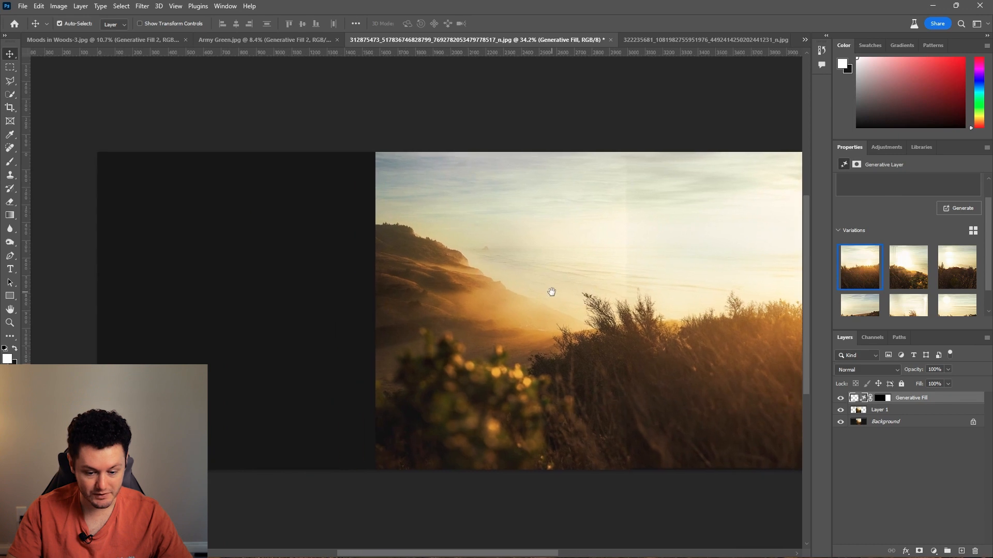
key(m)
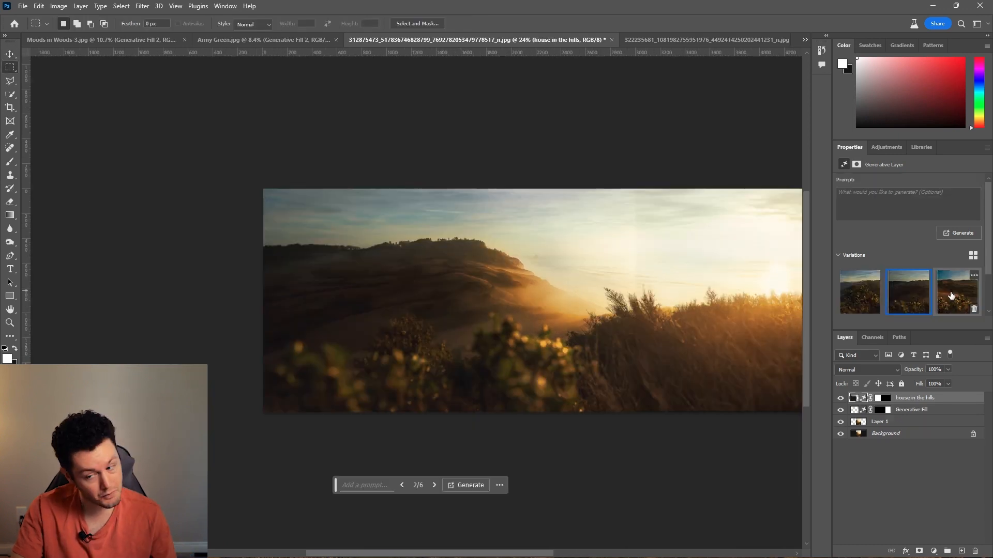
click(952, 295)
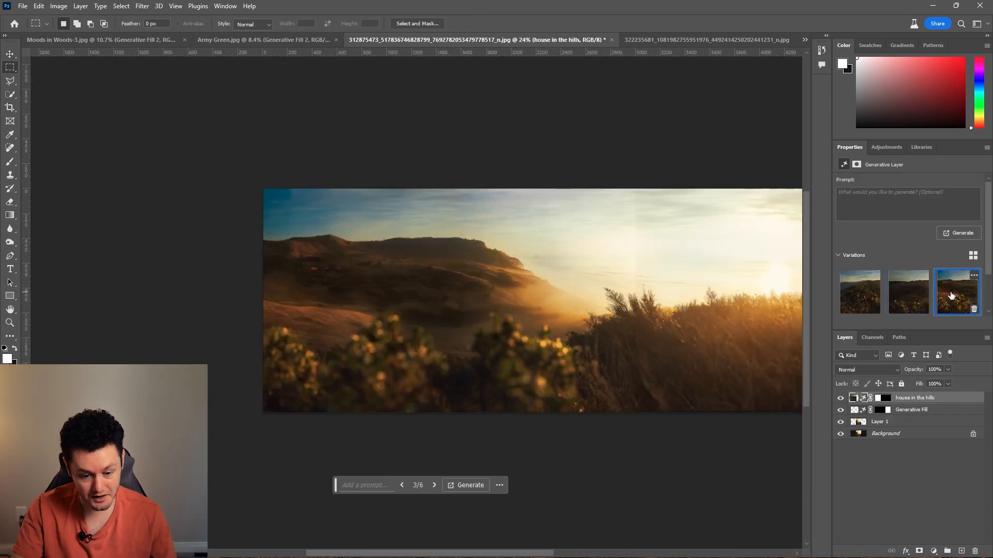
scroll(411, 314, up, 4)
drag(505, 290, 437, 288)
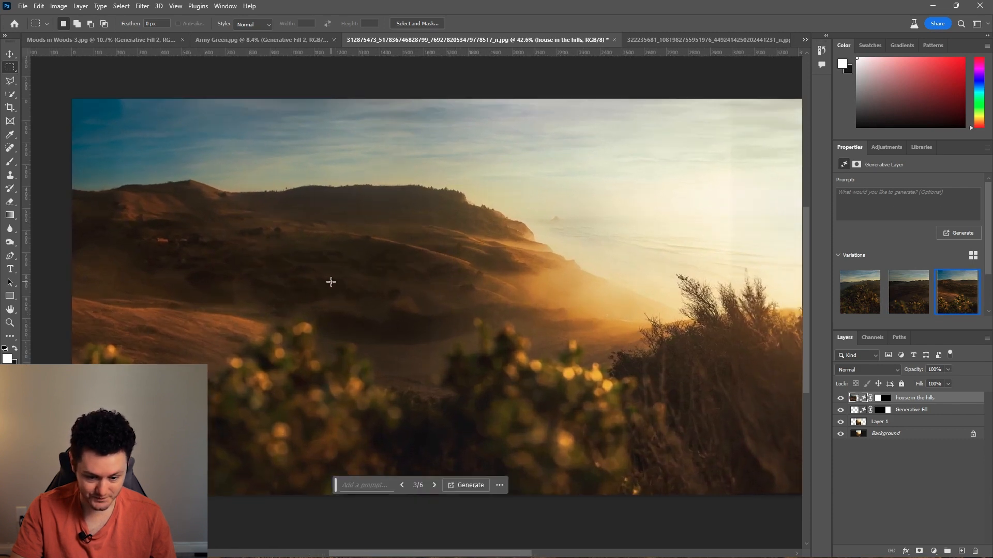
Compare the second and third variations of the left-side hill fill, keep the third, and view the full panorama.
click(921, 301)
click(942, 302)
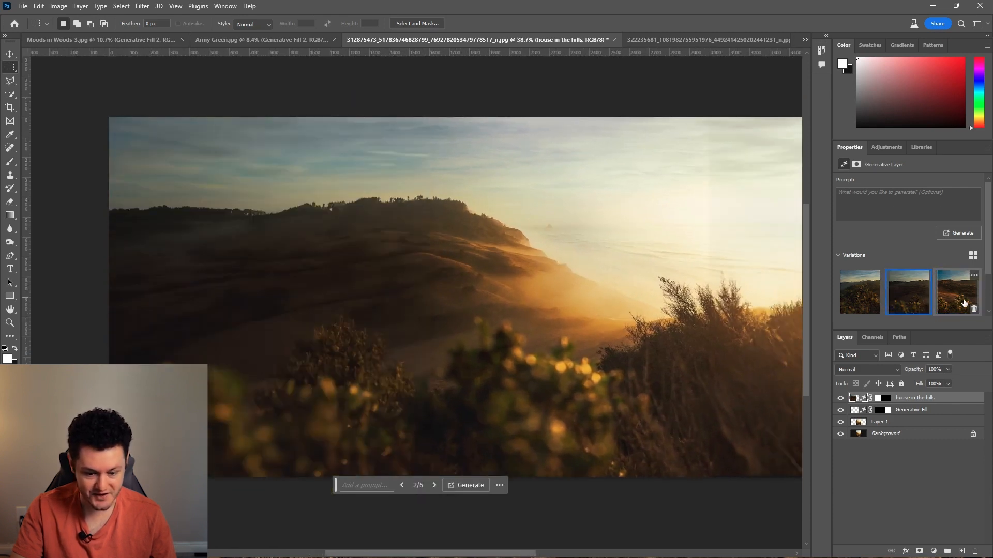
click(924, 299)
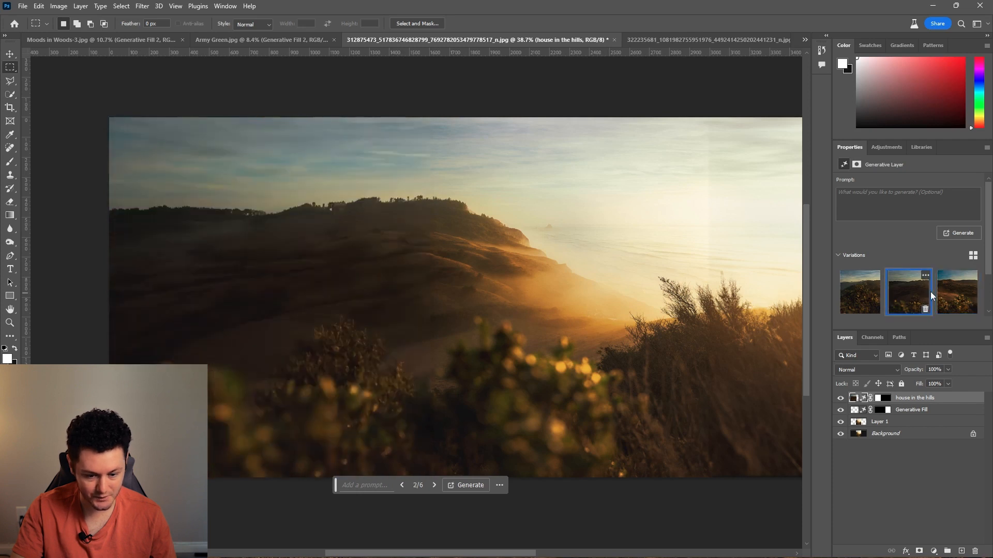
click(952, 288)
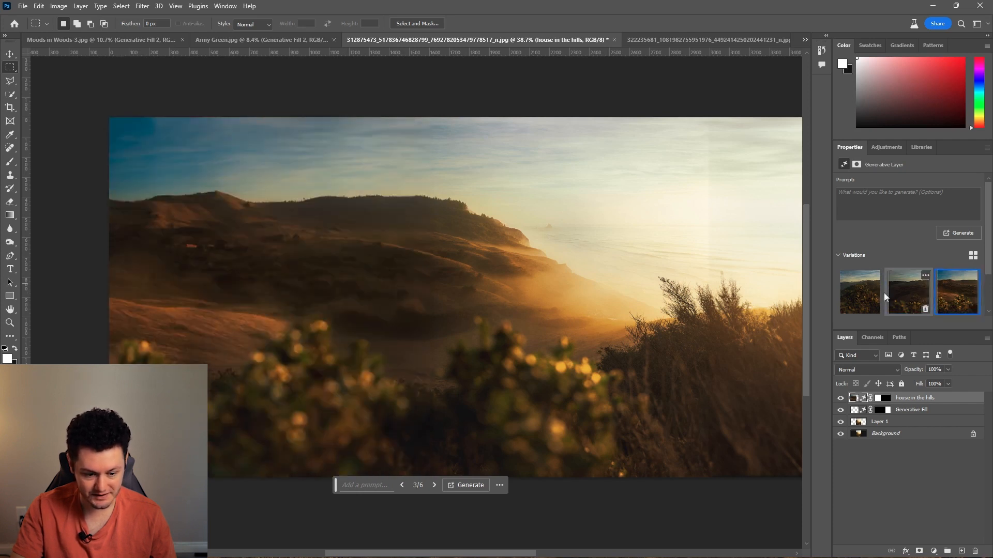
click(908, 291)
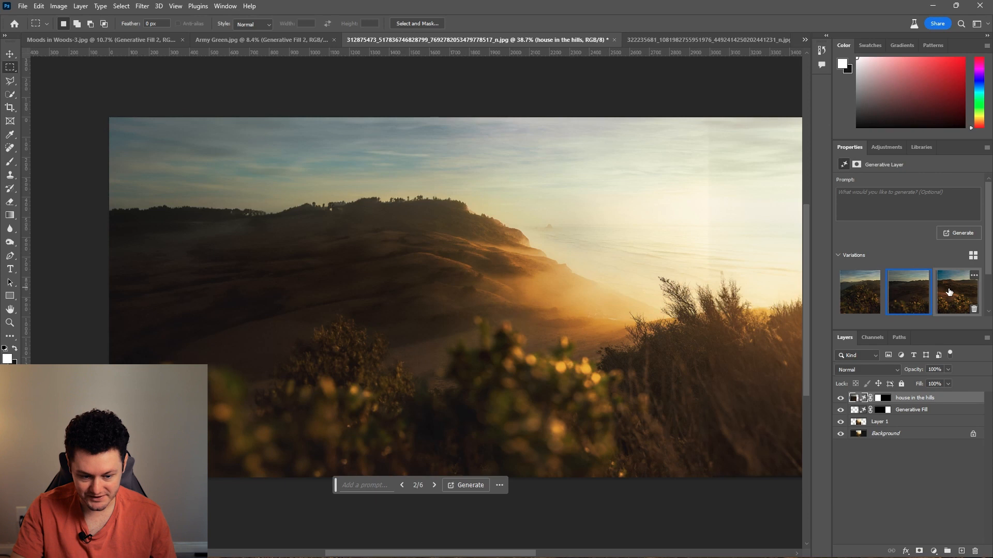
click(950, 293)
drag(435, 296, 384, 294)
scroll(383, 296, down, 2)
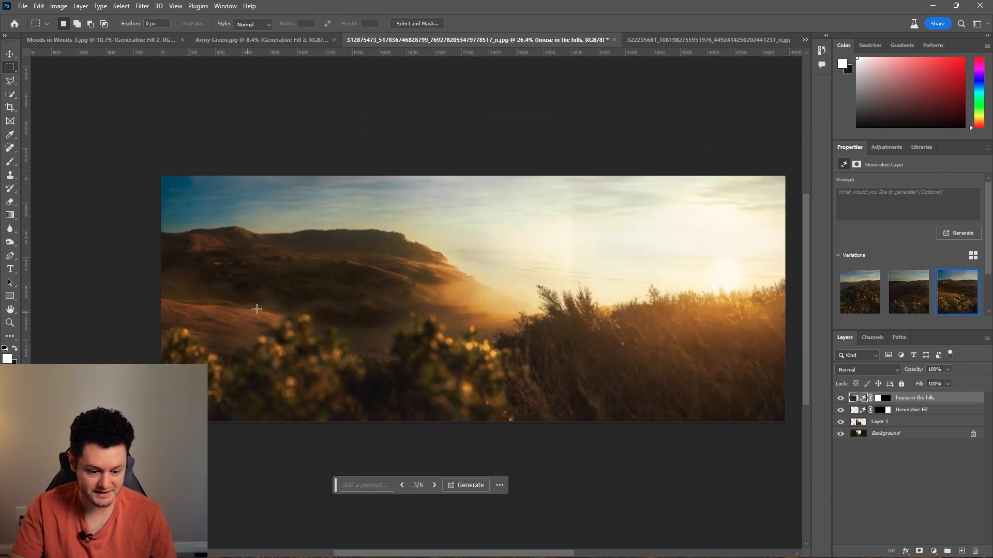
scroll(209, 248, right, 3)
drag(464, 247, 532, 248)
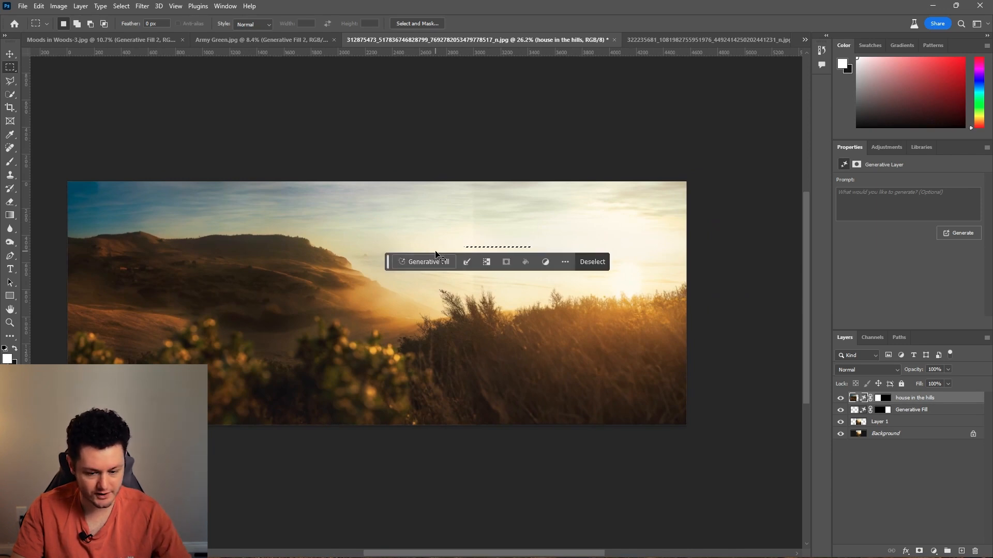
click(435, 250)
drag(434, 246, 479, 238)
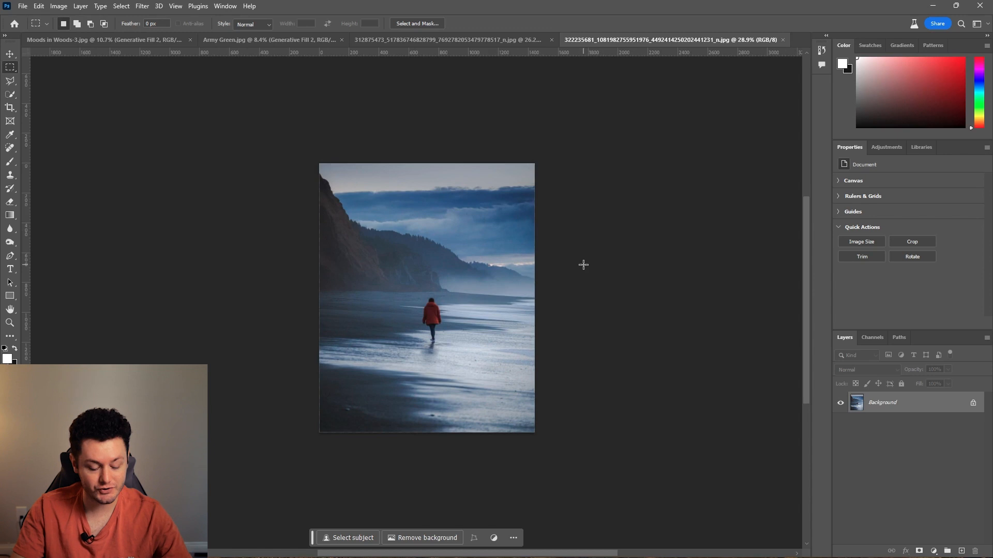
Duplicate the beach photo's background layer and select the third Generative Fill variation for the canvas right of the photo.
key(ctrl+j)
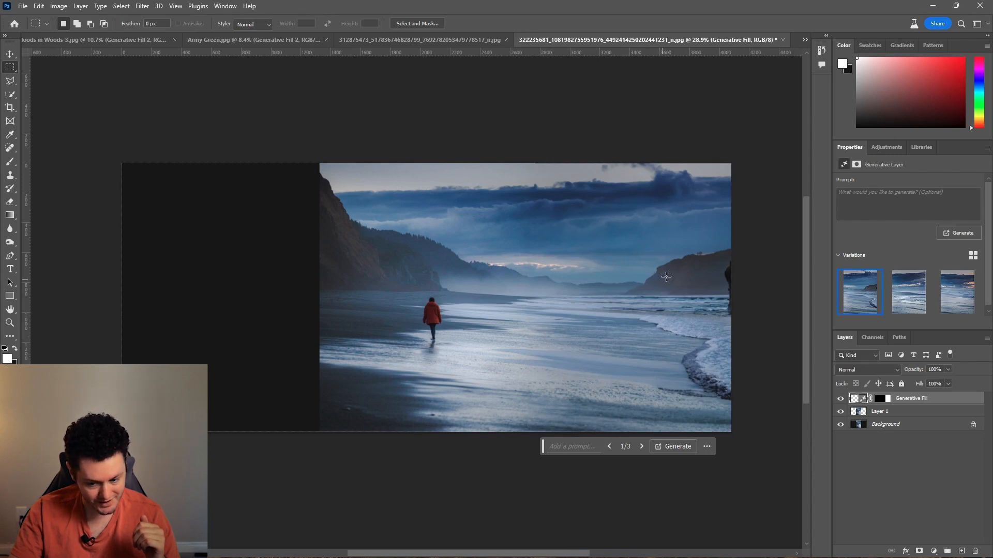
click(957, 299)
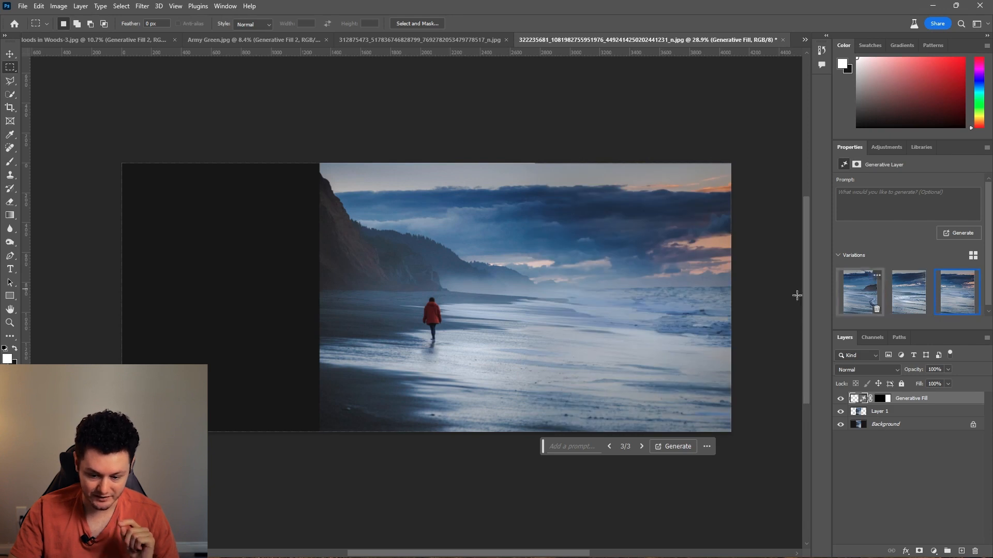
Select the second variation of the cliff fill on the beach photo's left side and generate two more sets of variations.
click(910, 295)
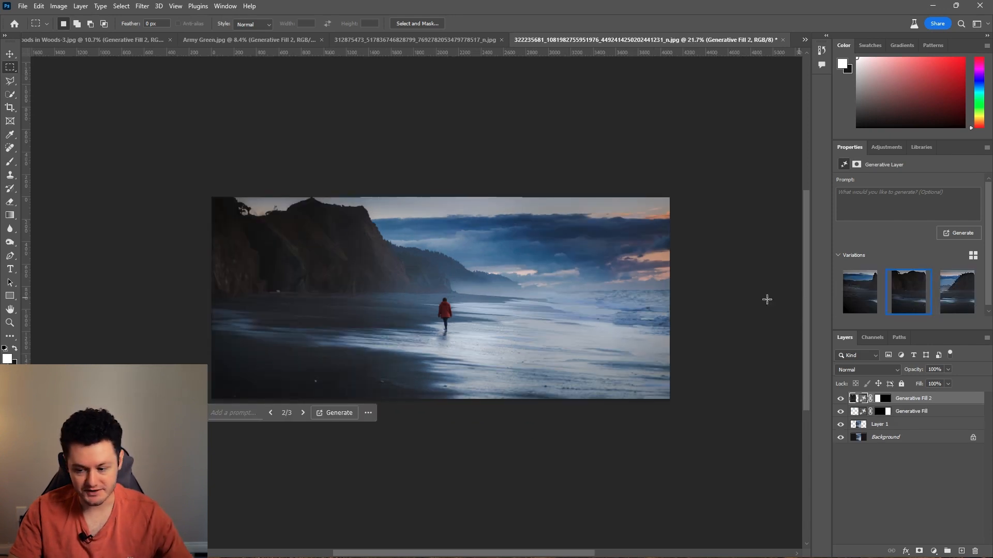
click(949, 238)
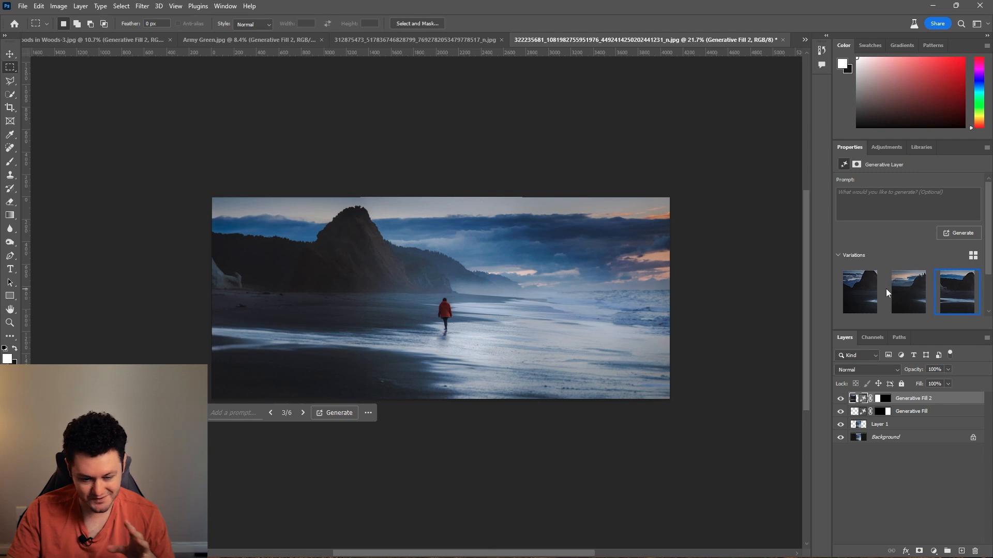
click(948, 235)
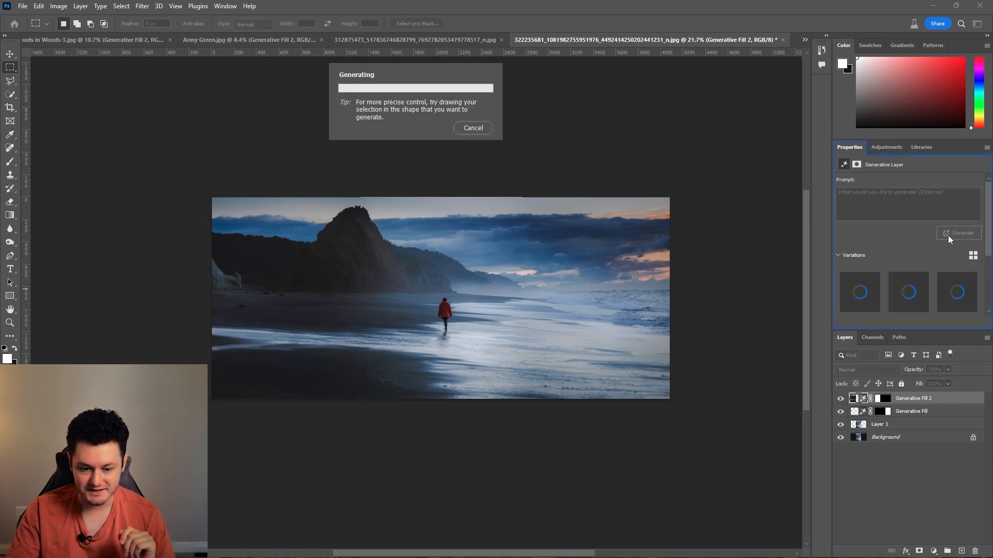
Compare the left-side cliff fill's eighth, ninth, fourth, fifth, sixth and second variations.
click(908, 289)
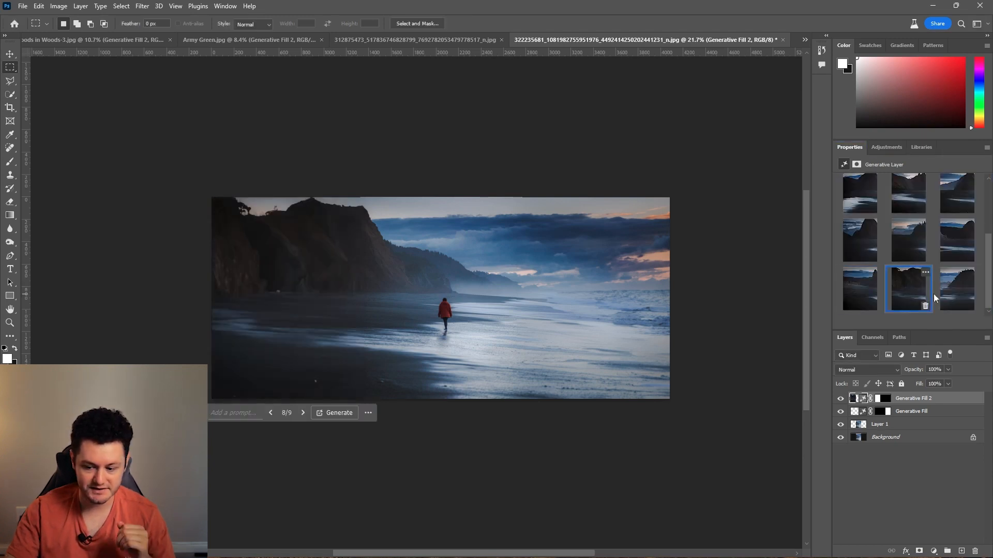
click(959, 293)
click(860, 241)
click(910, 238)
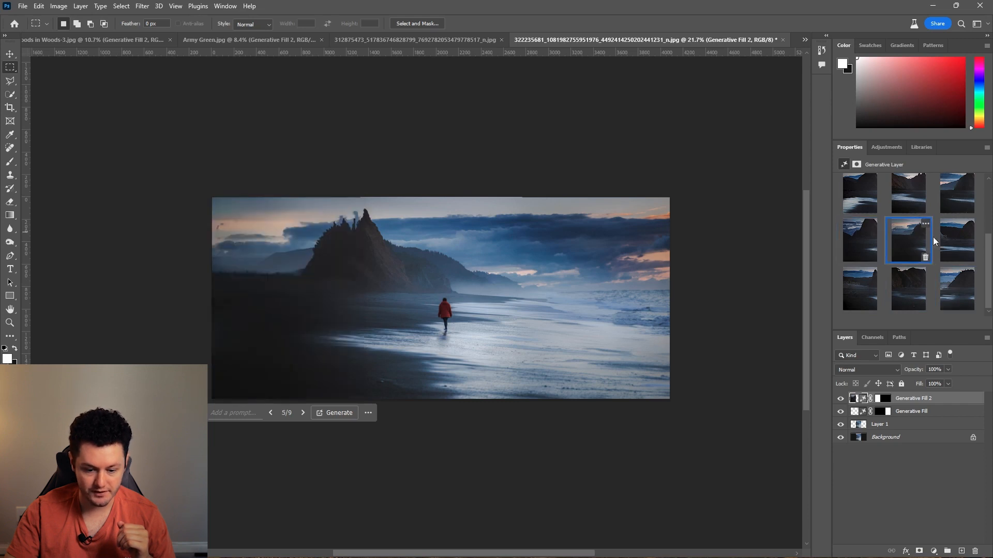
click(959, 240)
scroll(960, 240, up, 3)
click(908, 250)
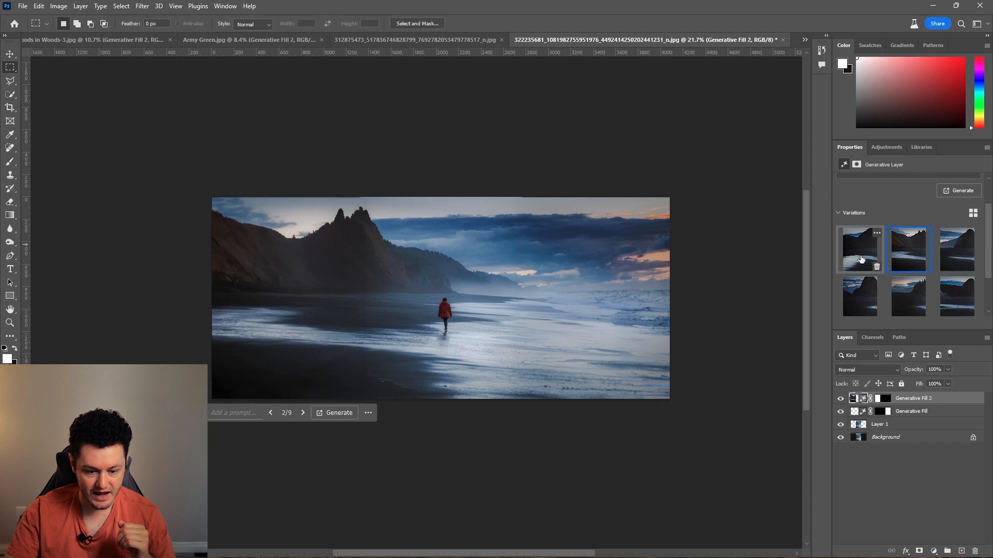
Compare the second and eighth variations of the left-side cliff fill, keep the eighth, and inspect the extended beach photo up close.
scroll(861, 260, down, 3)
click(906, 291)
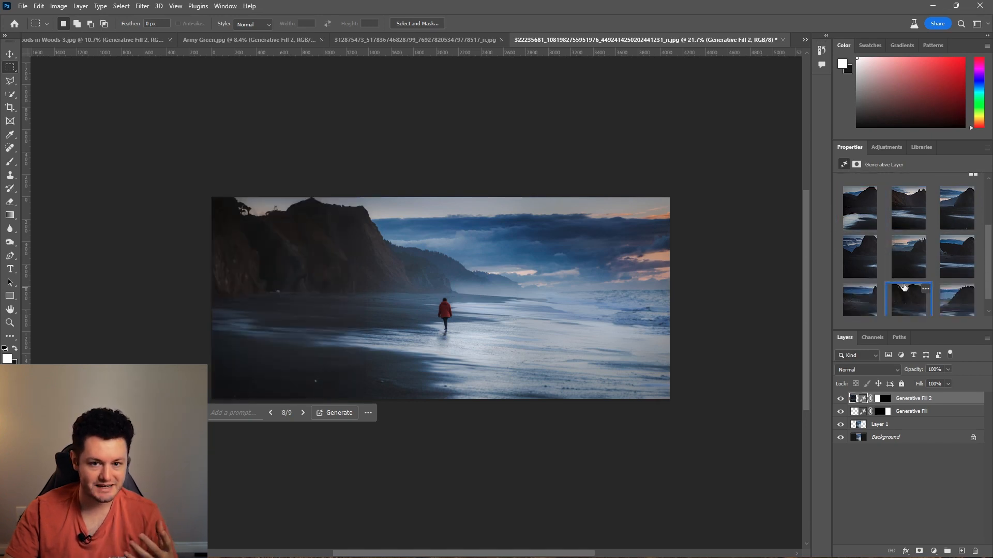
scroll(904, 287, up, 1)
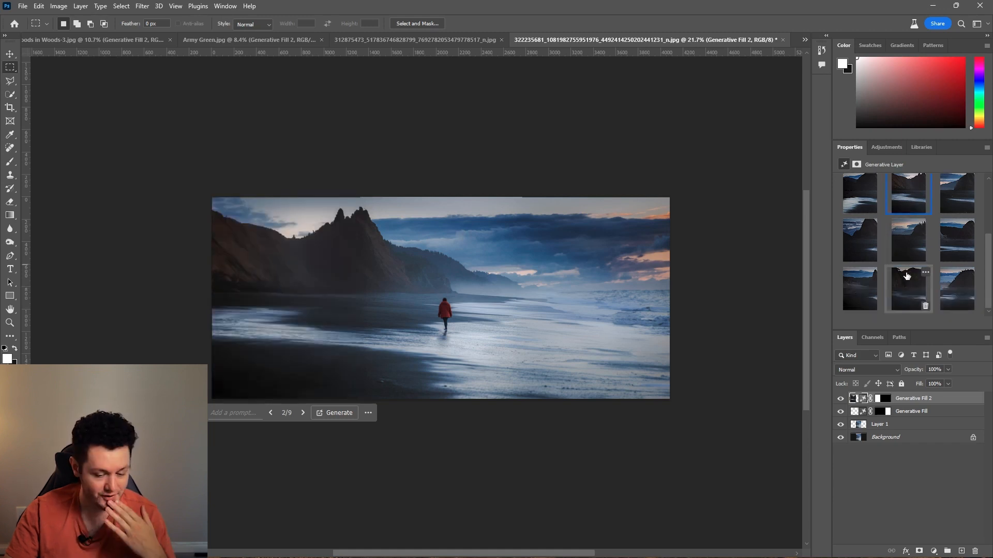
click(907, 276)
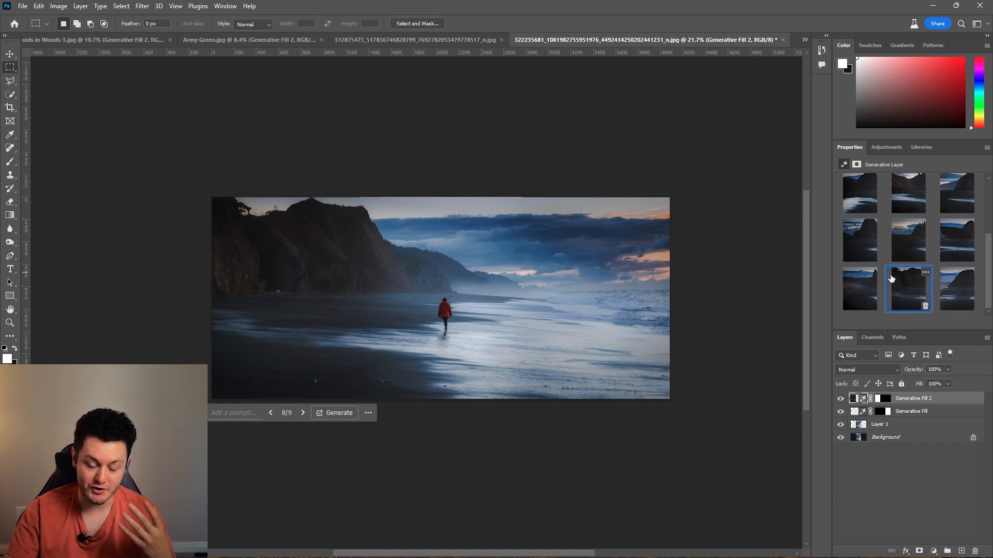
drag(509, 272, 517, 296)
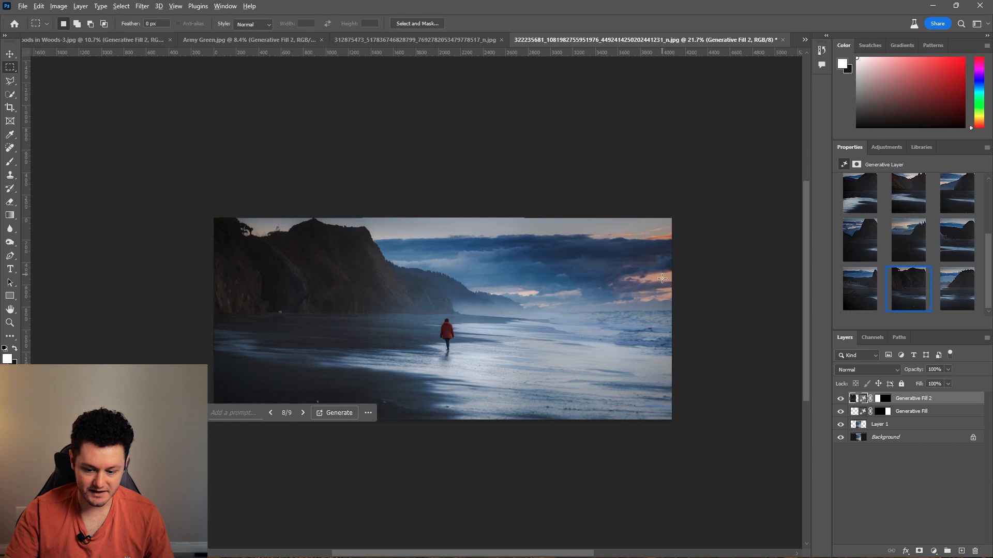
scroll(662, 277, up, 5)
scroll(661, 281, down, 5)
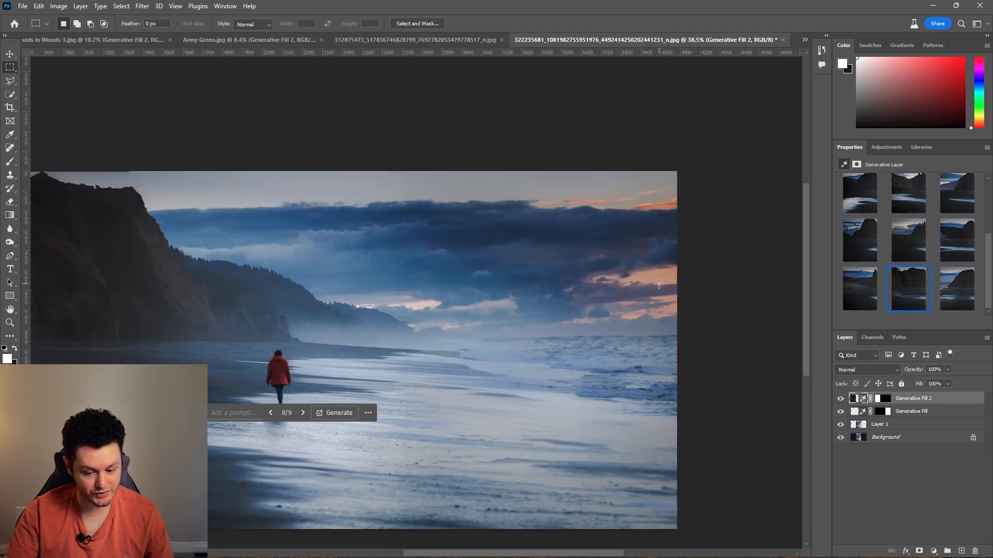